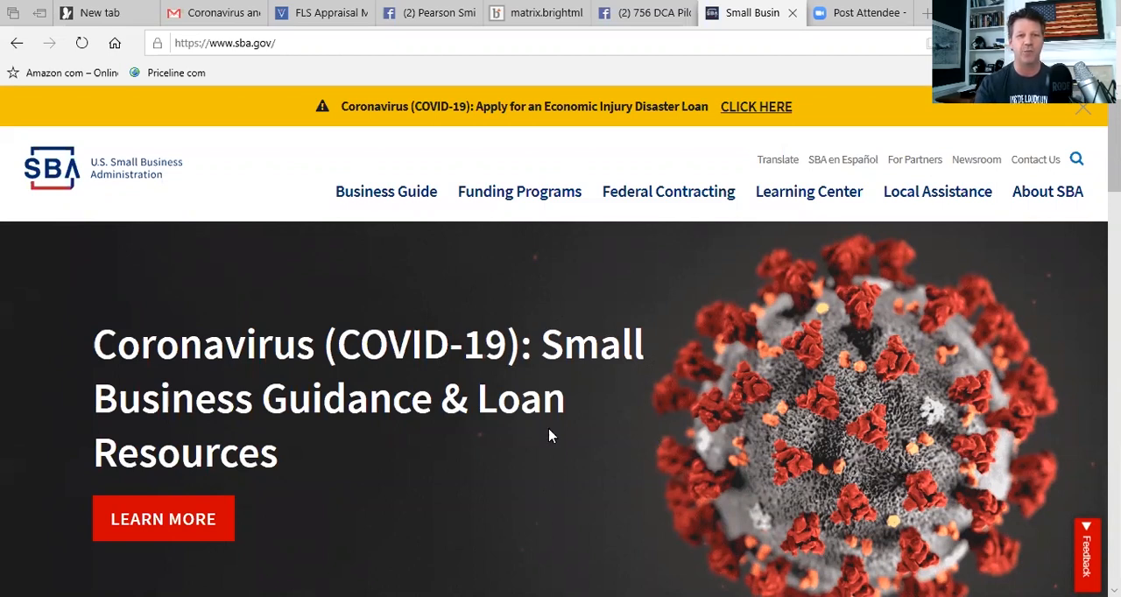
Open the COVID-19 Economic Injury Disaster Loan application through SBA's coronavirus small business guidance and loan resources.
left_click(162, 523)
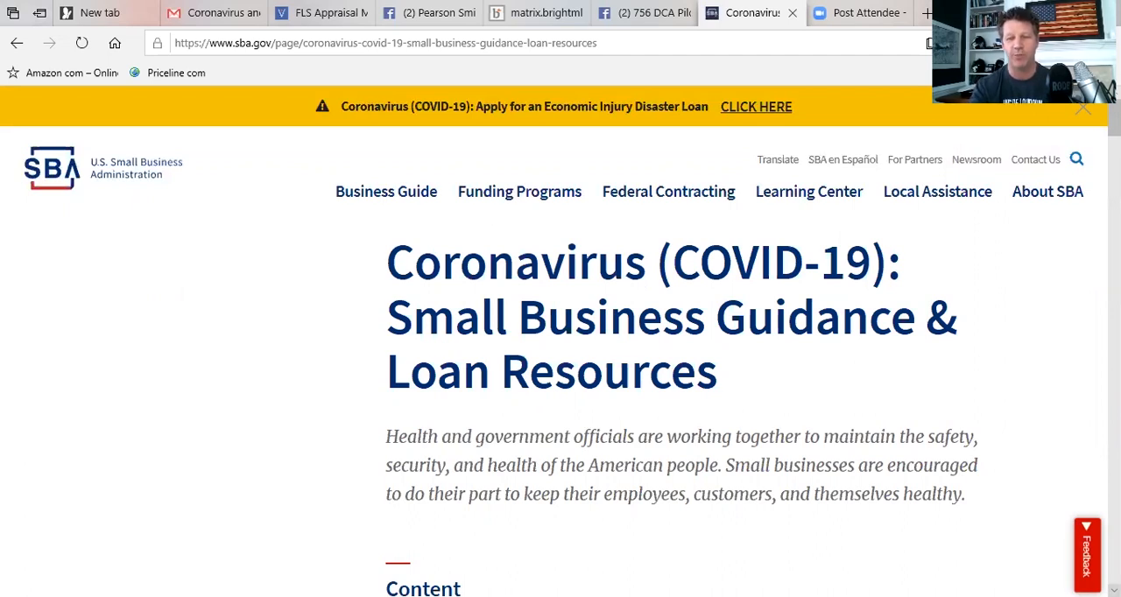
scroll(1114, 589, "down", 7)
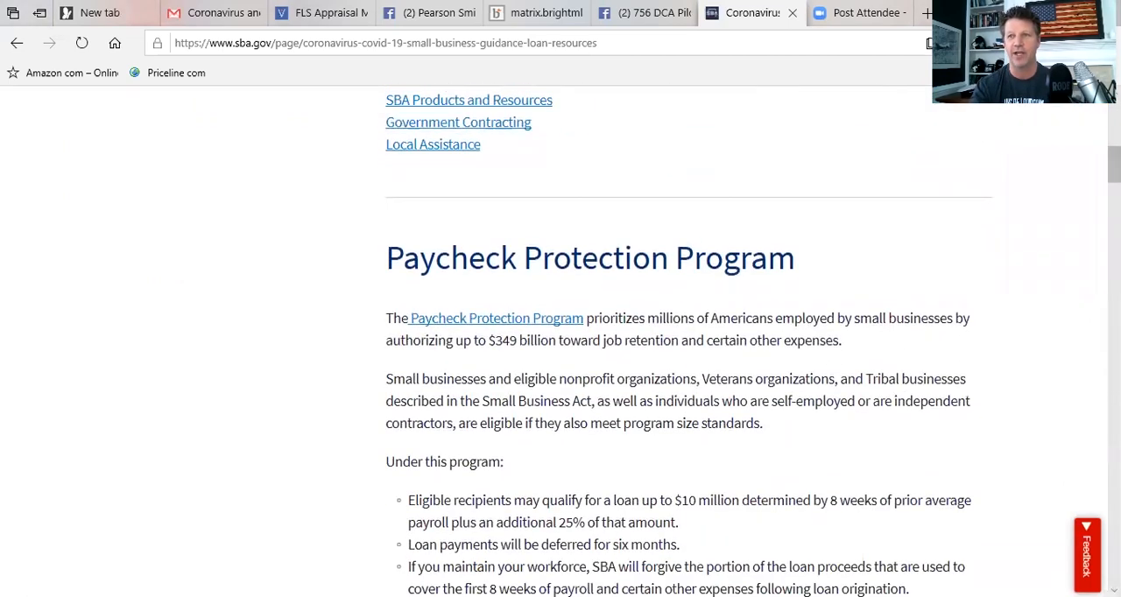
scroll(776, 242, "up", 3)
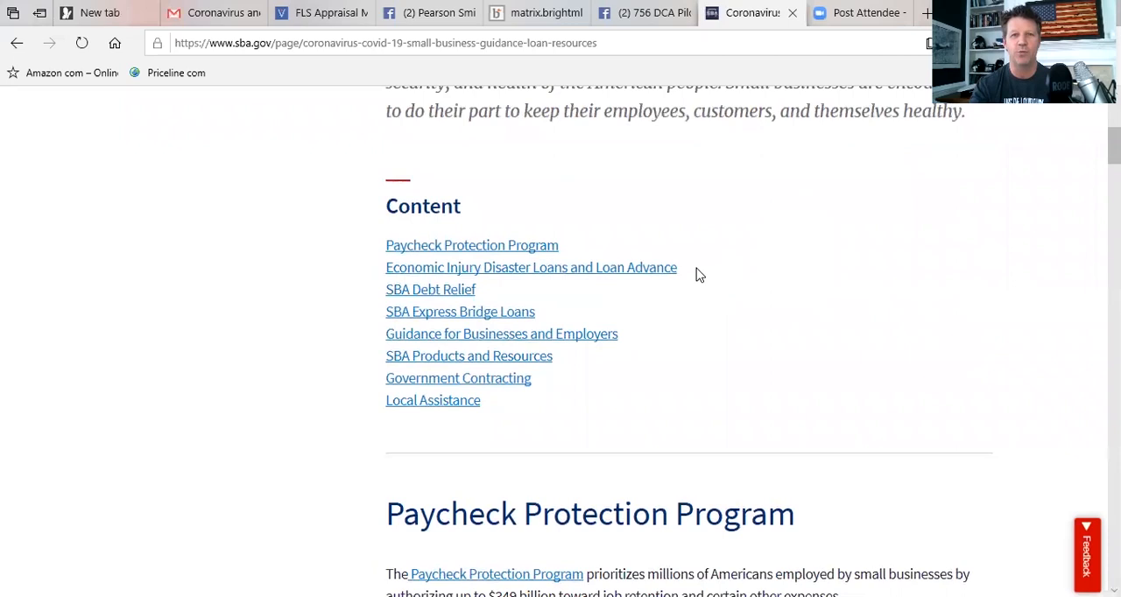
left_click(578, 272)
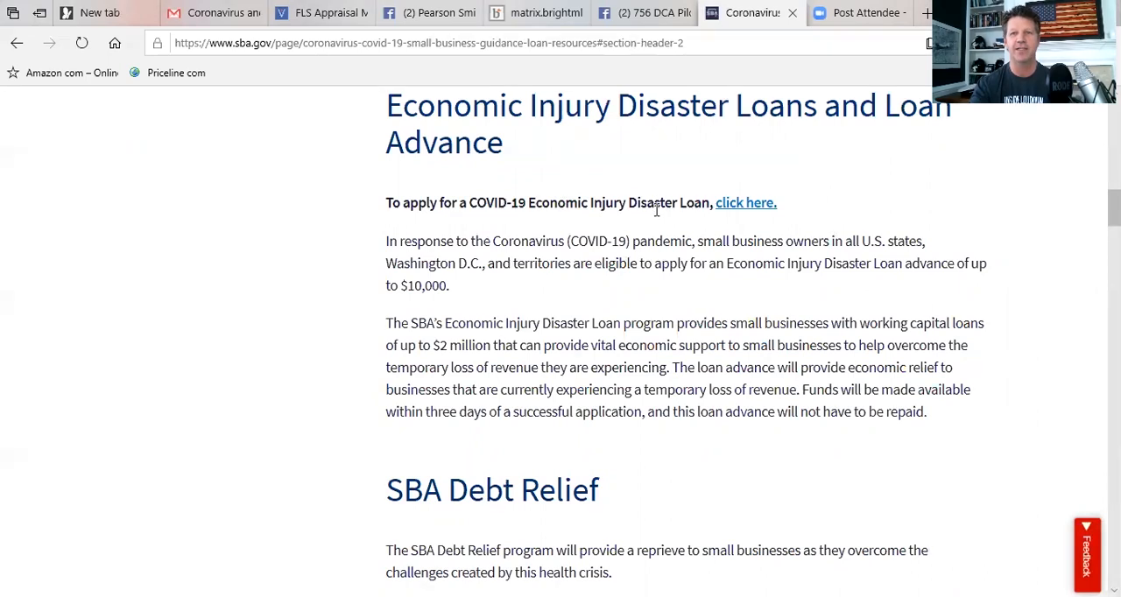
left_click(744, 205)
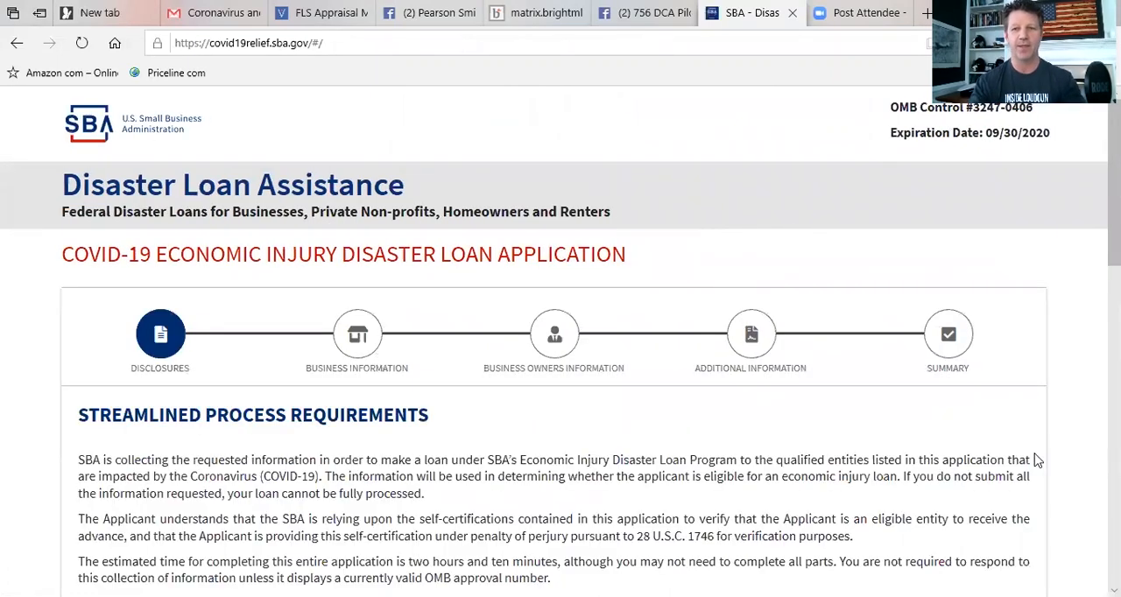
Choose "Applicant is a business with not more than 500 employees" for the eligible entity verification.
scroll(1112, 589, "down", 3)
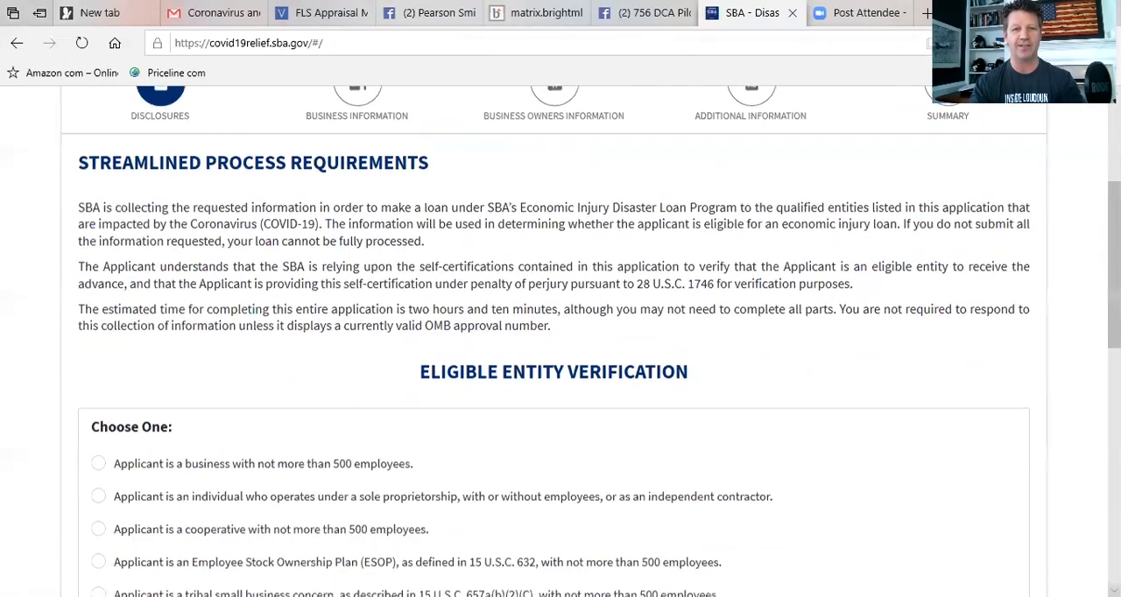
scroll(1113, 589, "down", 2)
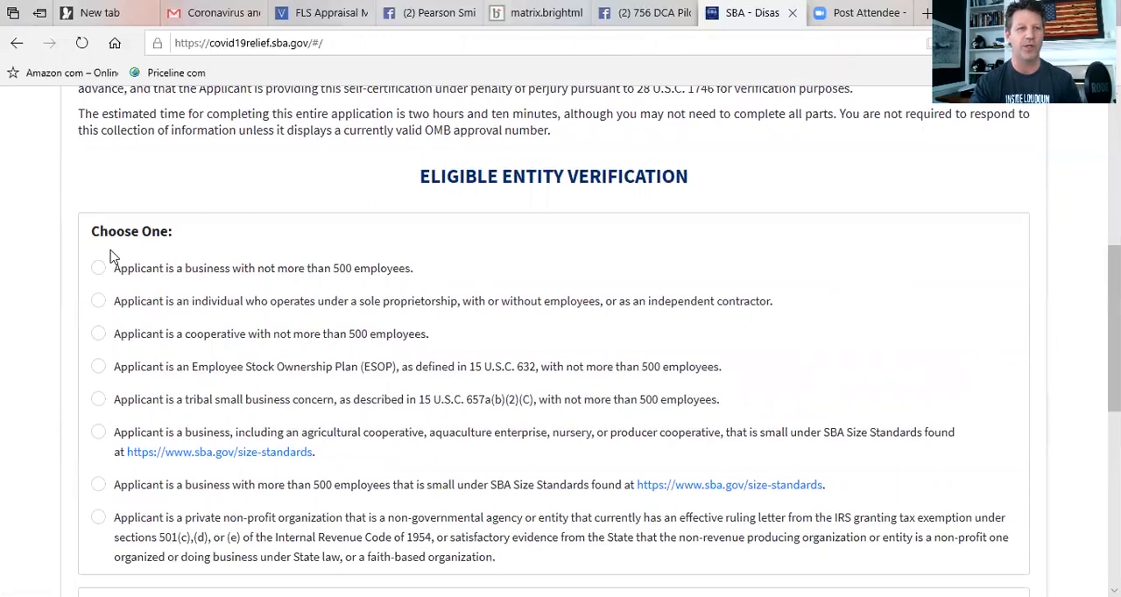
left_click(99, 272)
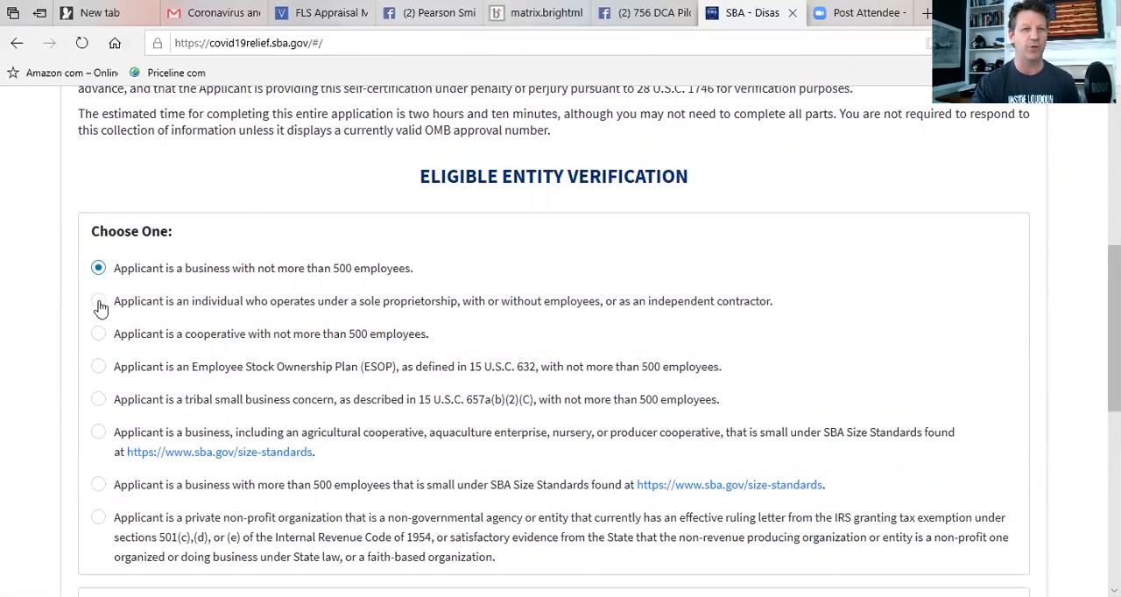
left_click(99, 304)
left_click(99, 340)
left_click(99, 272)
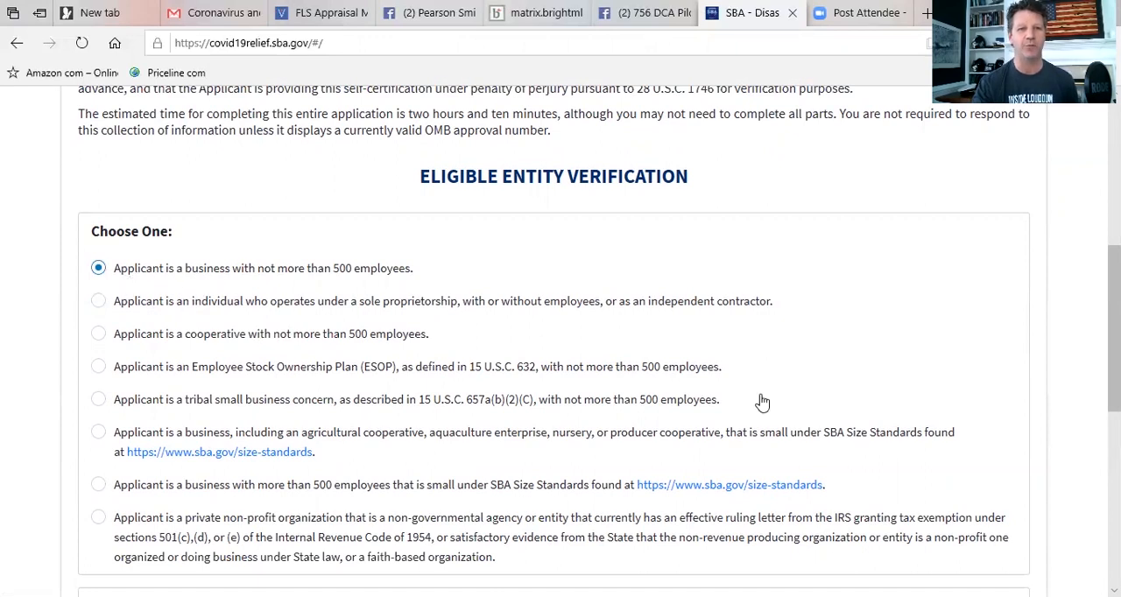
Check all seven eligibility statements under Review and Check All of the Following and continue to the Business Information page.
scroll(1043, 563, "down", 4)
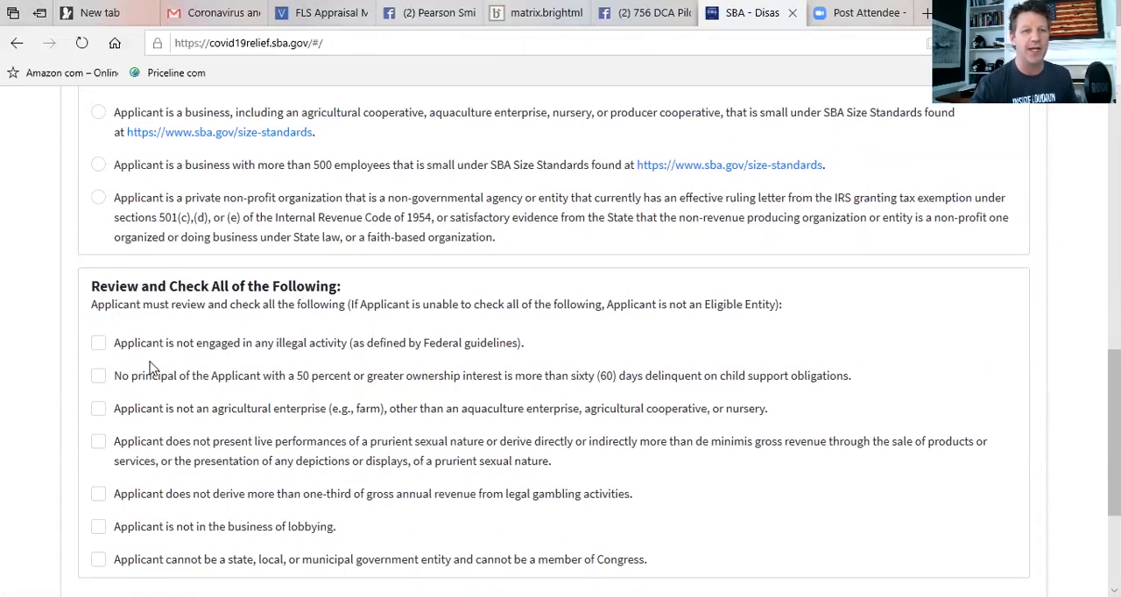
left_click(97, 346)
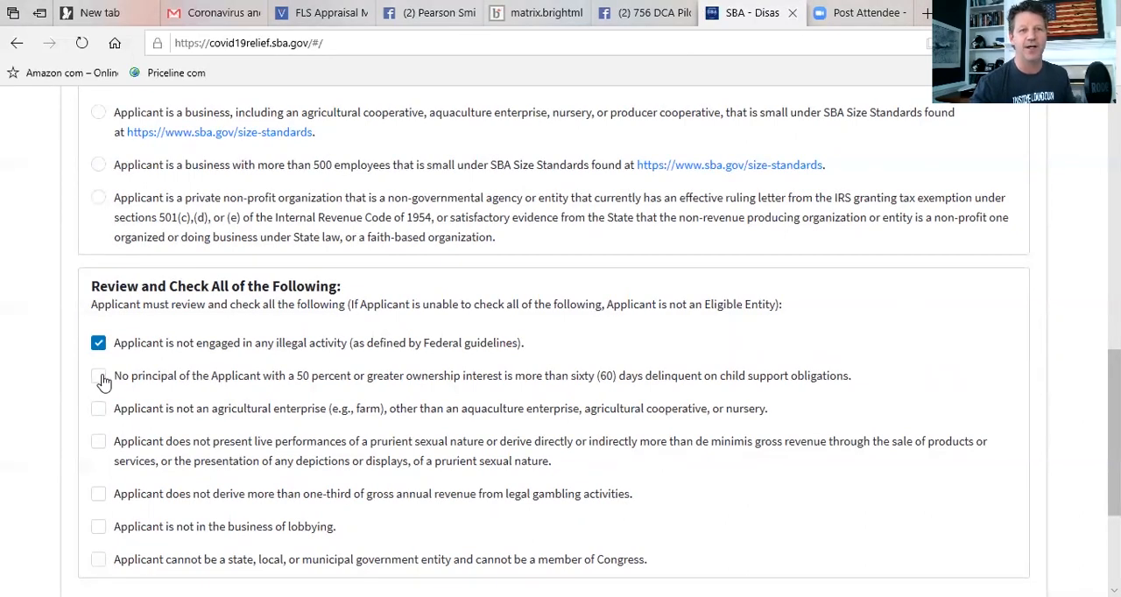
left_click(100, 378)
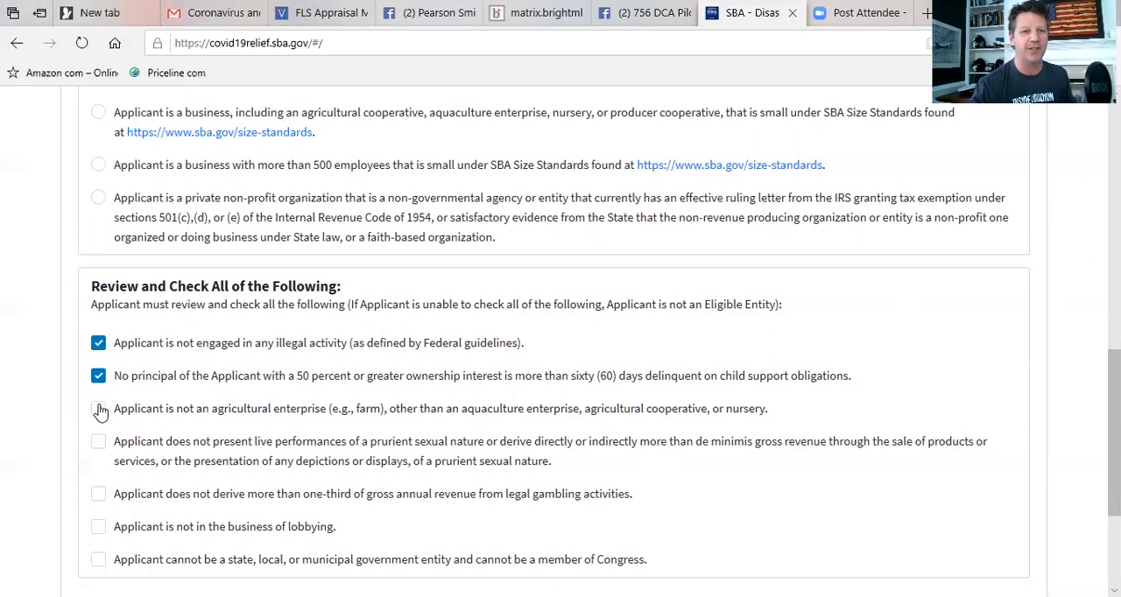
left_click(100, 412)
left_click(96, 444)
left_click(98, 495)
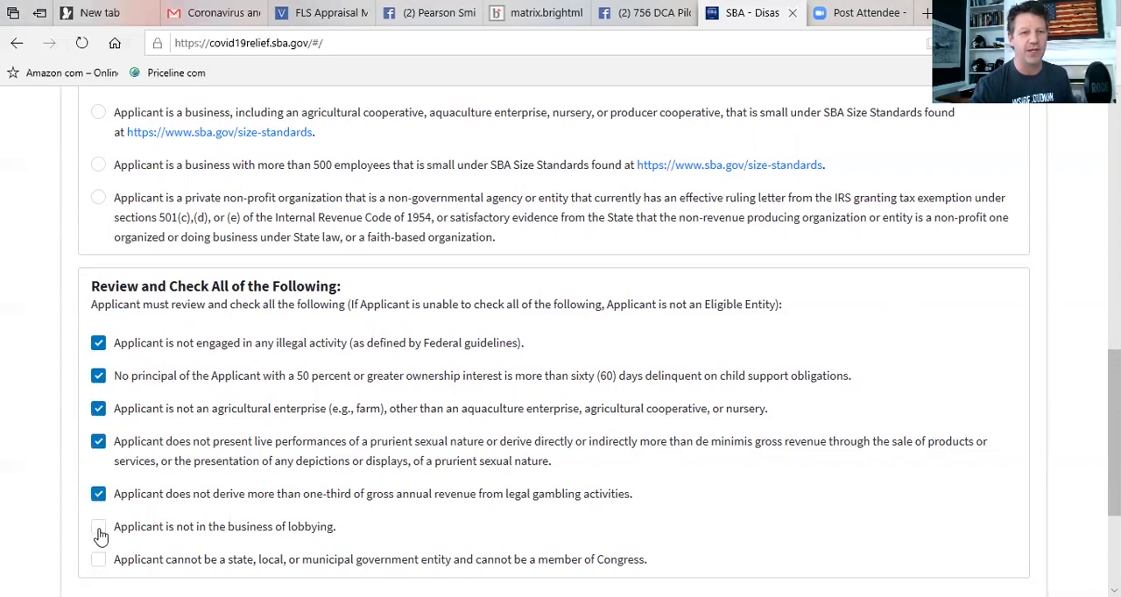
left_click(98, 527)
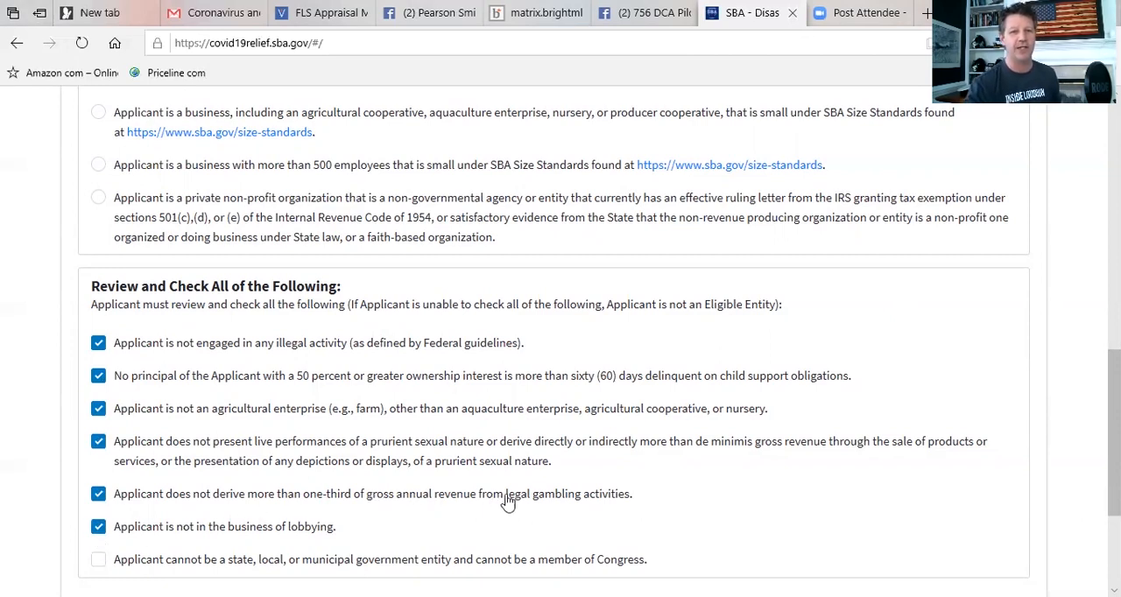
left_click(98, 559)
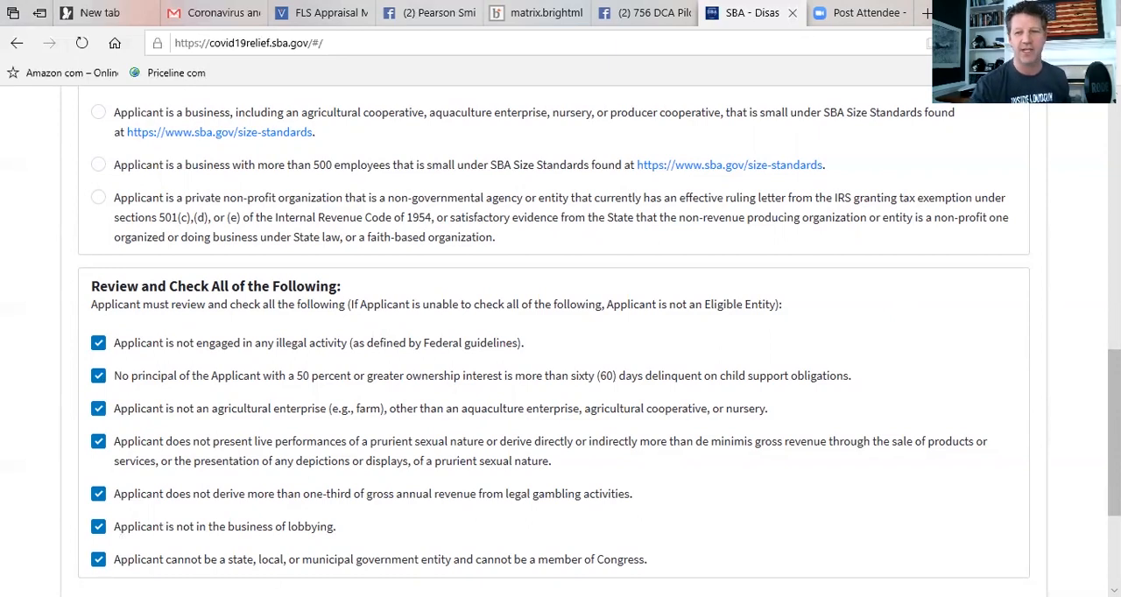
scroll(561, 342, "down", 2)
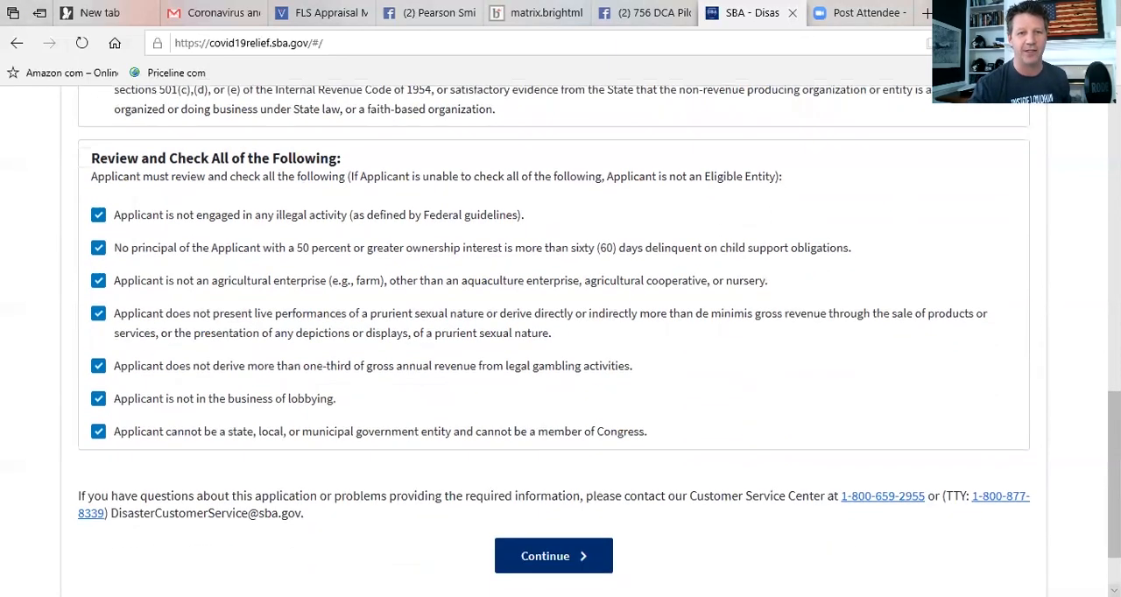
scroll(560, 341, "down", 1)
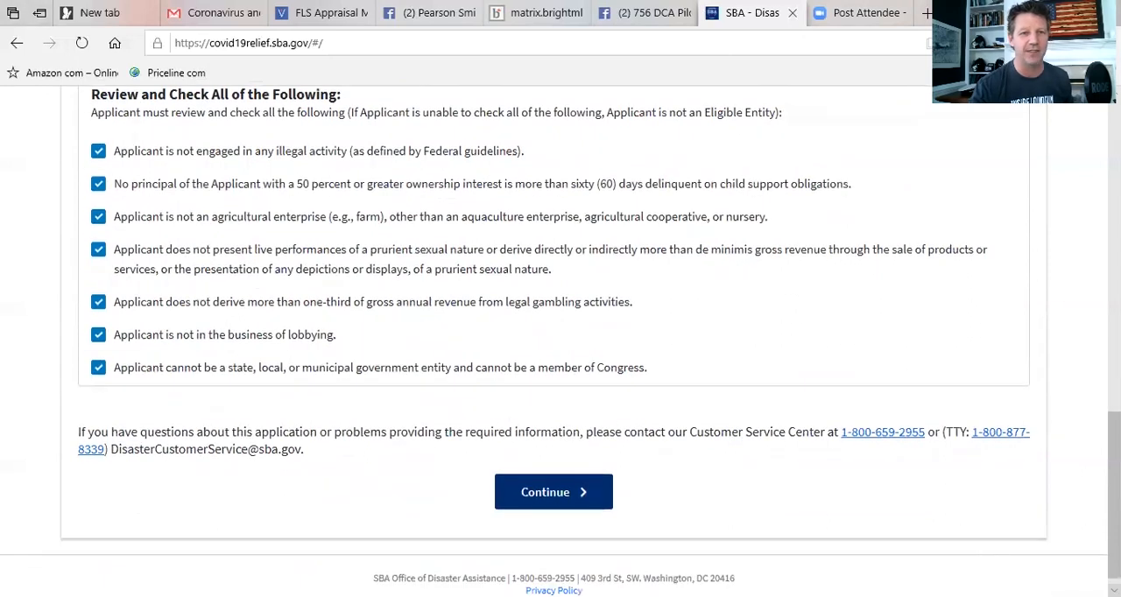
left_click(548, 496)
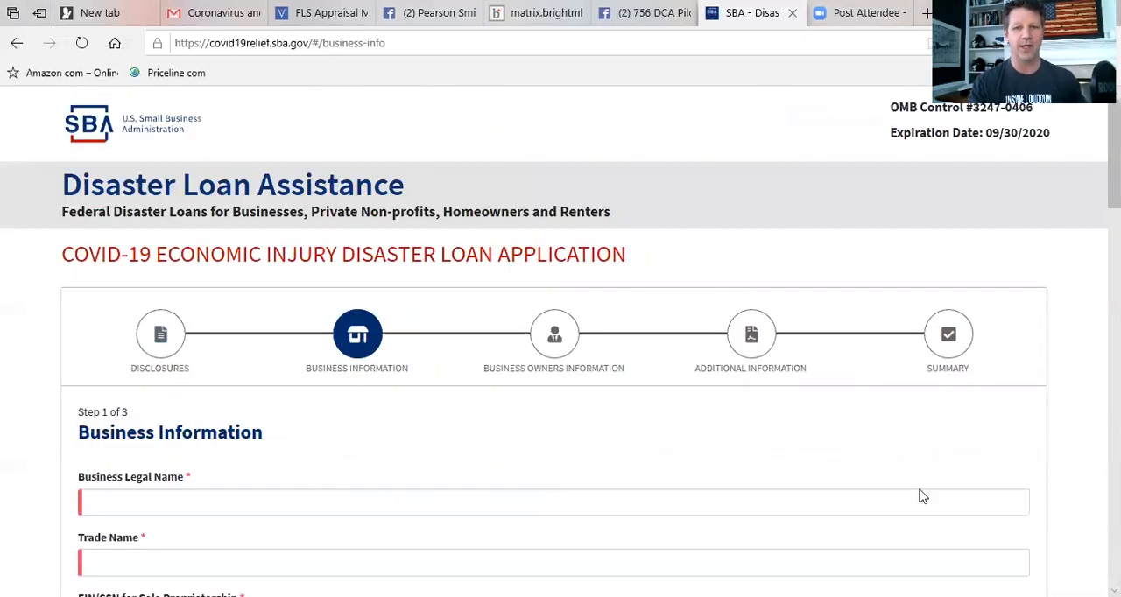
Enter Silvey Residential as both the business legal name and the trade name.
scroll(406, 364, "down", 3)
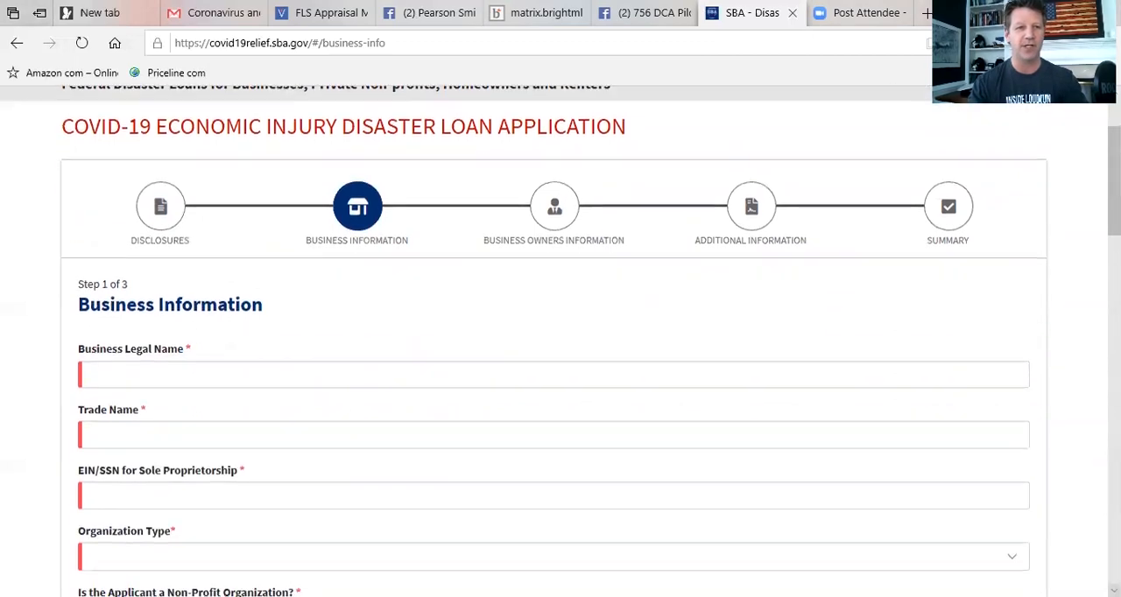
left_click(135, 306)
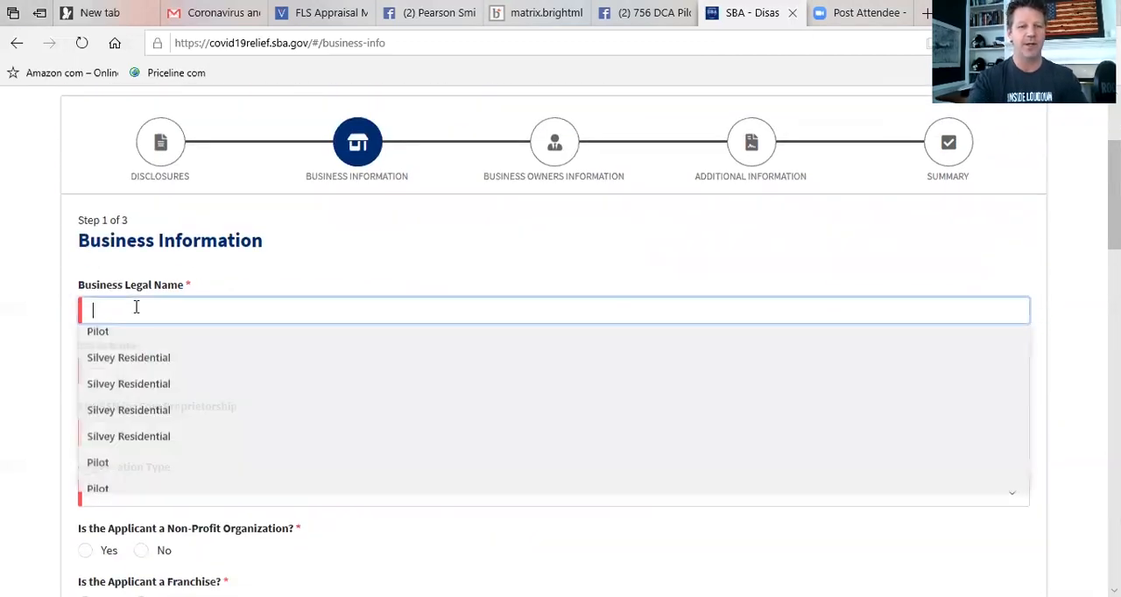
type("Silvey Residential")
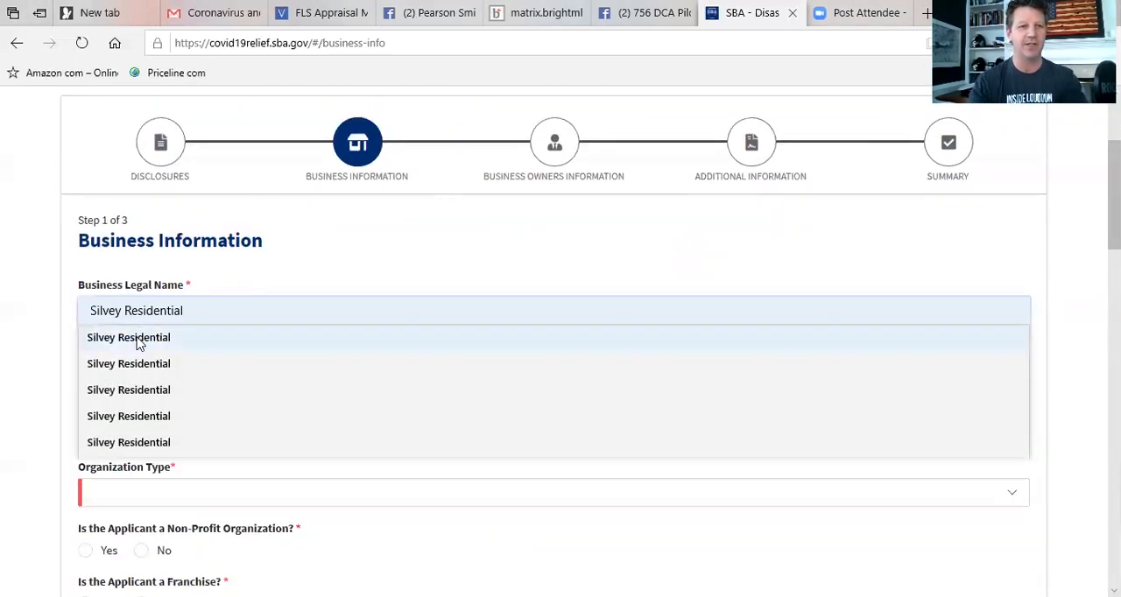
left_click(121, 374)
left_click(120, 372)
type("Silvyey REs")
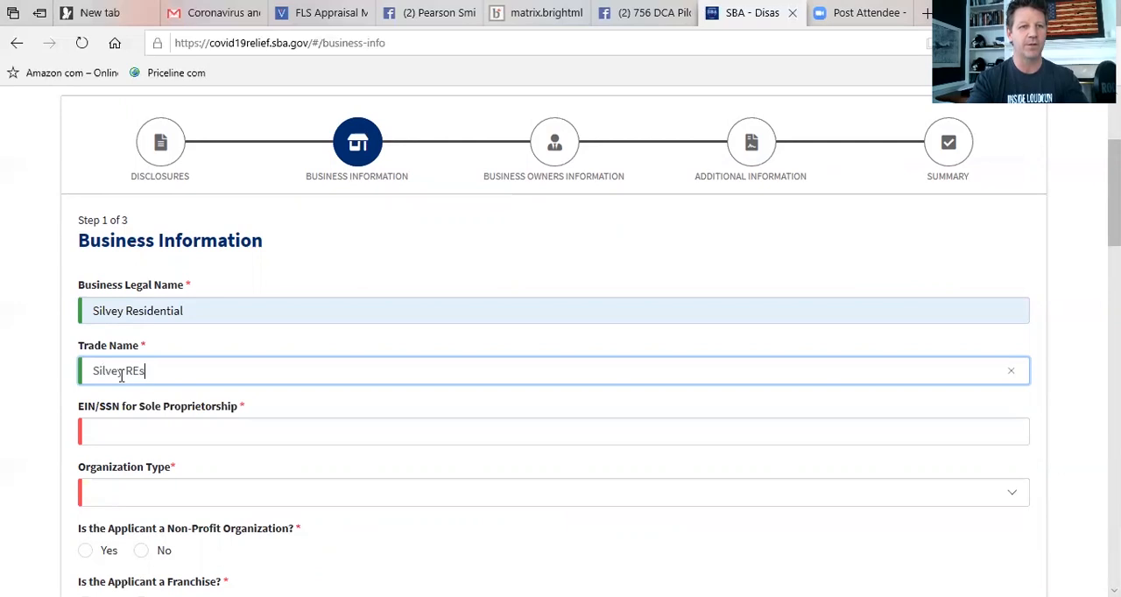
type("idential")
Enter the business's EIN/SSN and set the organization type to Sole Proprietorship.
left_click(105, 435)
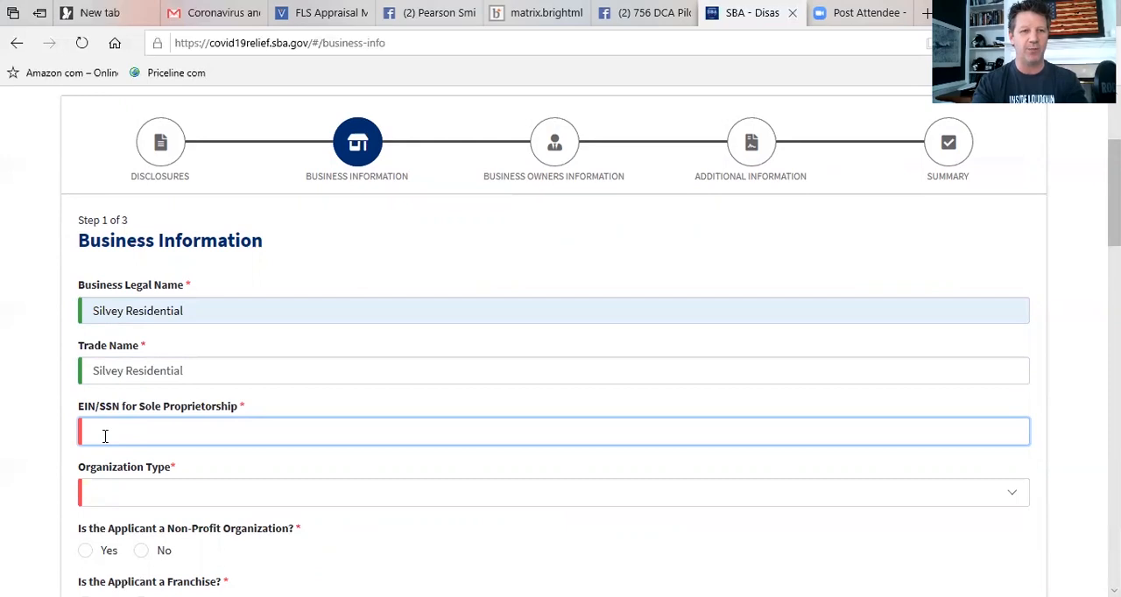
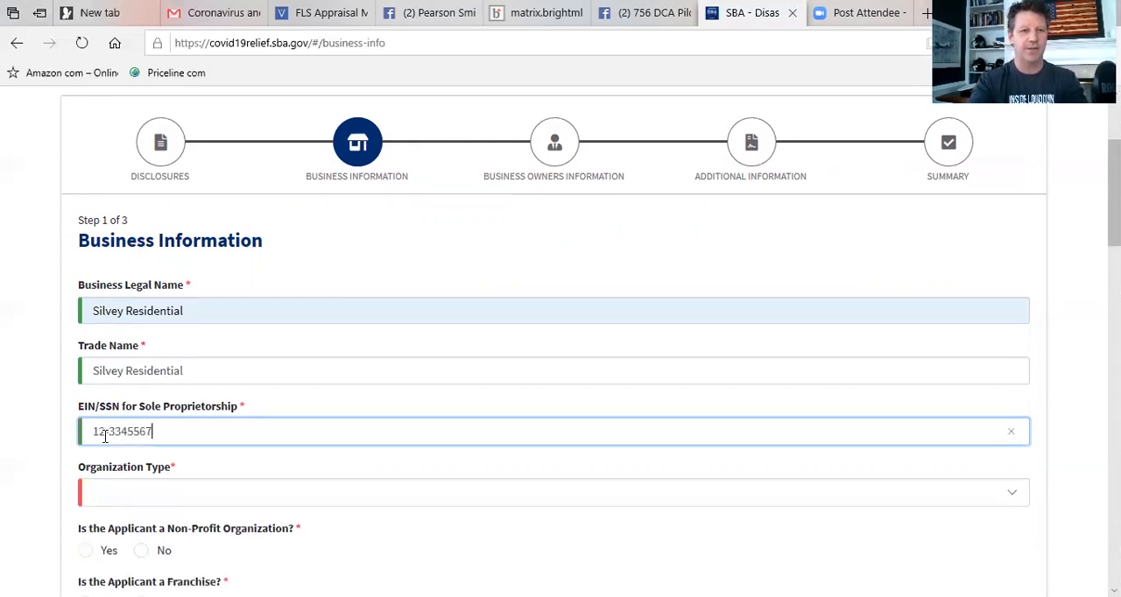
left_click(146, 498)
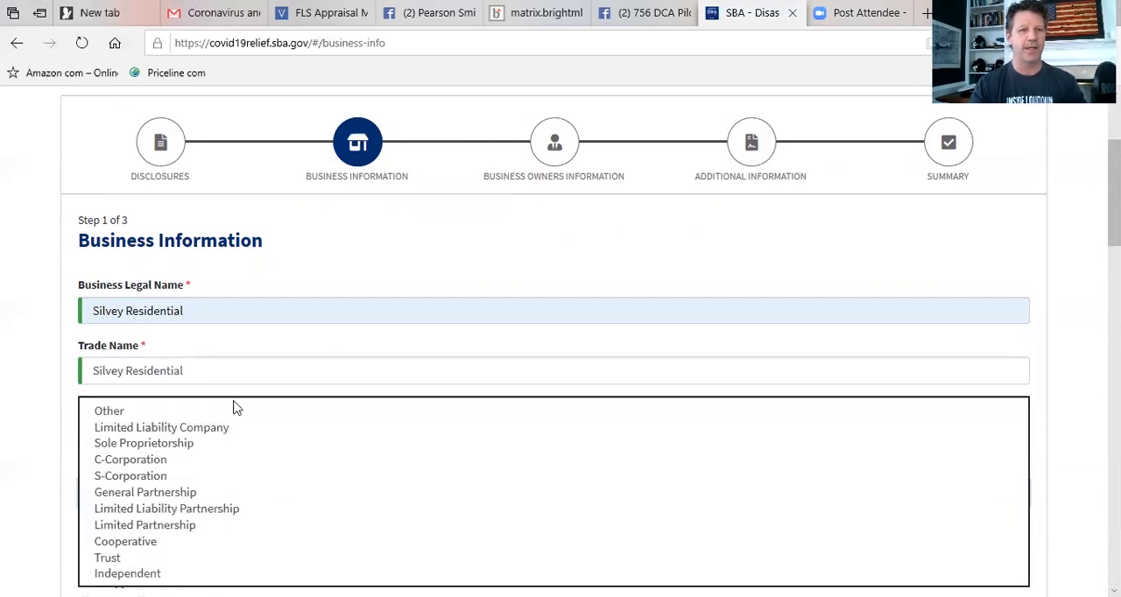
left_click(133, 447)
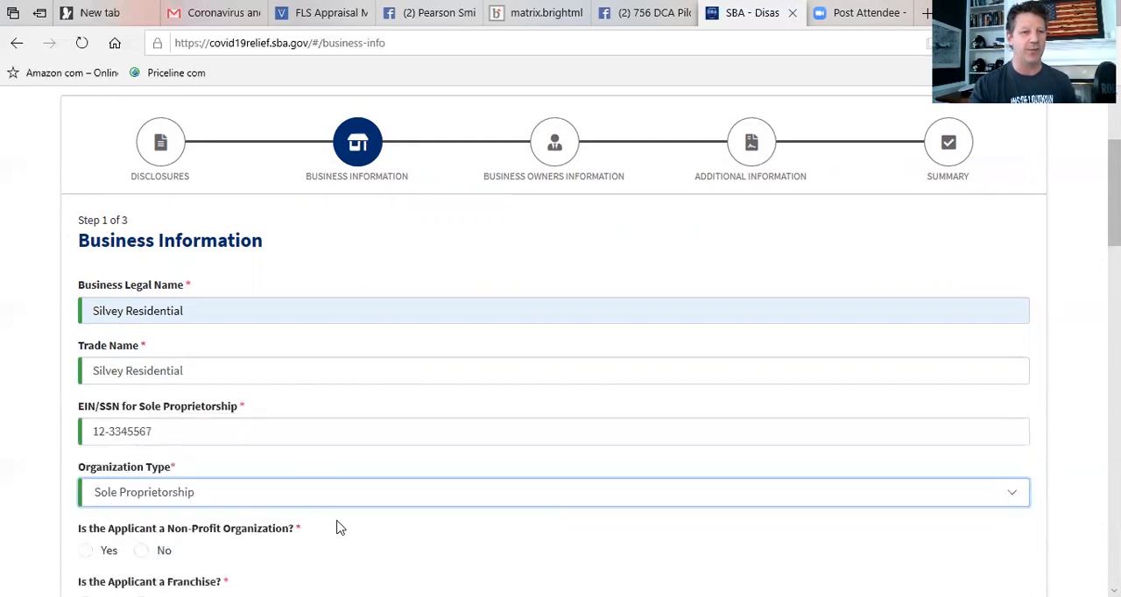
Answer No to both the non-profit organization and the franchise questions.
left_click(142, 552)
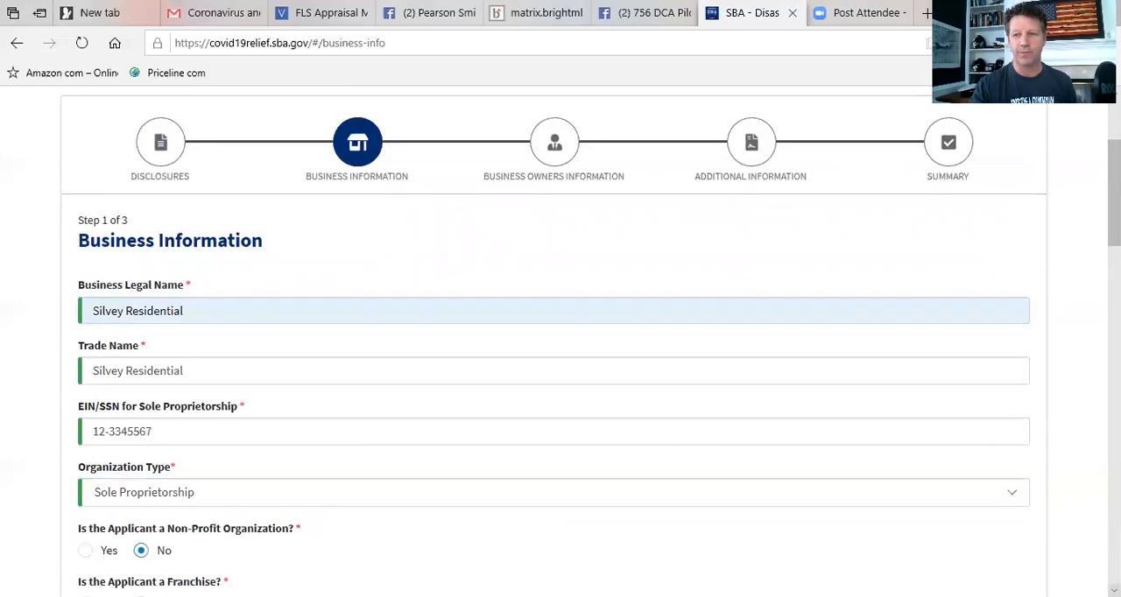
scroll(411, 350, "down", 4)
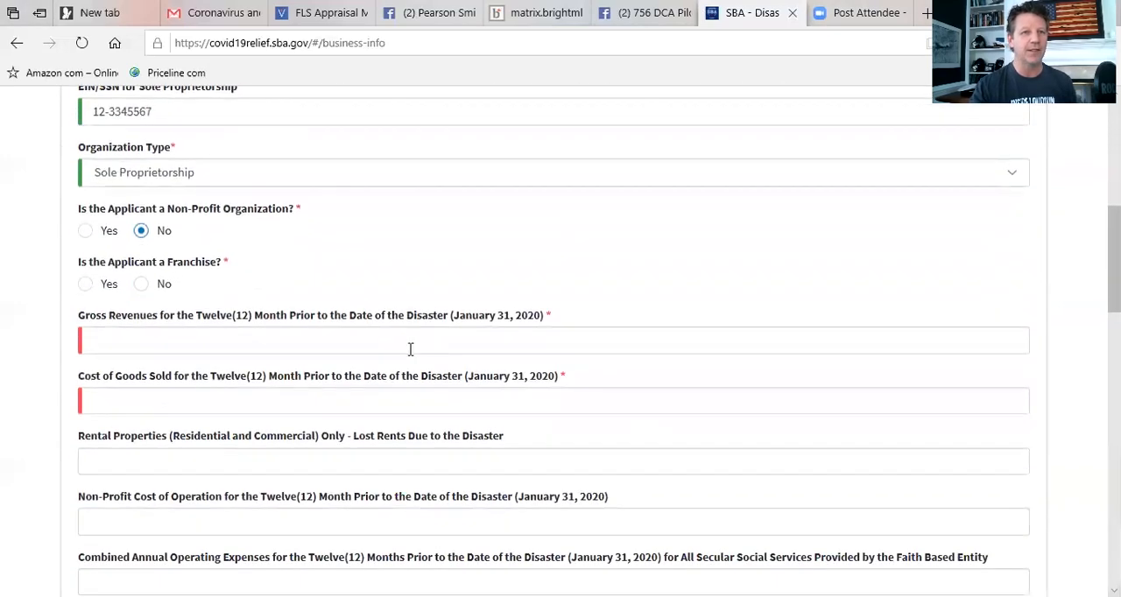
left_click(139, 285)
Enter gross revenues of $50,000 and cost of goods sold of $0 for the twelve months before the disaster.
left_click(129, 341)
type("50,000")
left_click(118, 401)
type("0")
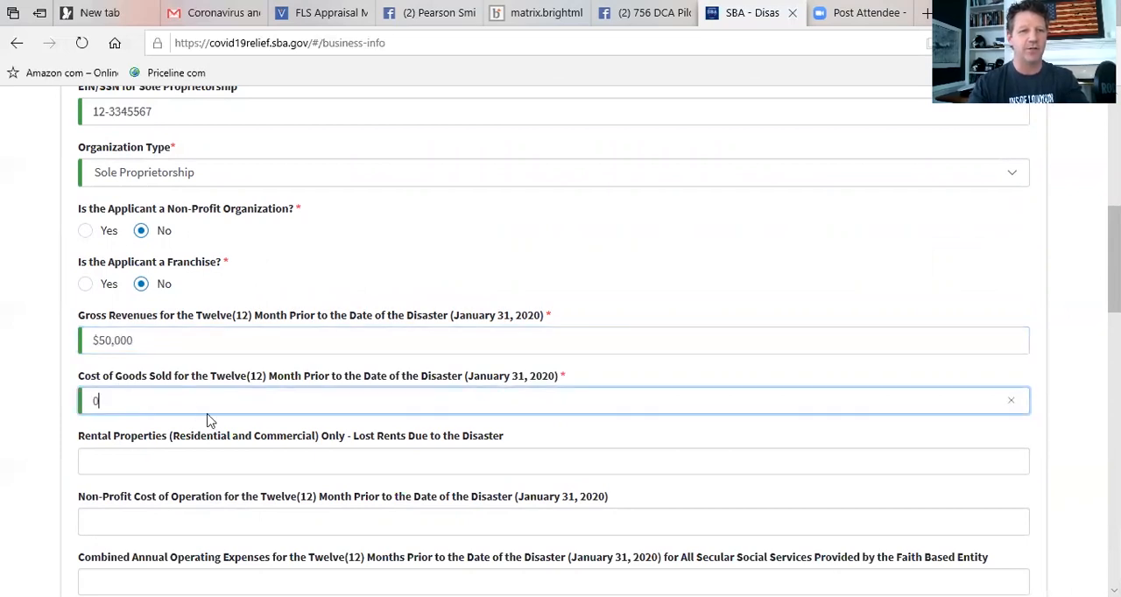
Enter 0 for both the rental properties' lost rents and the non-profit cost of operation.
left_click(121, 461)
type("0")
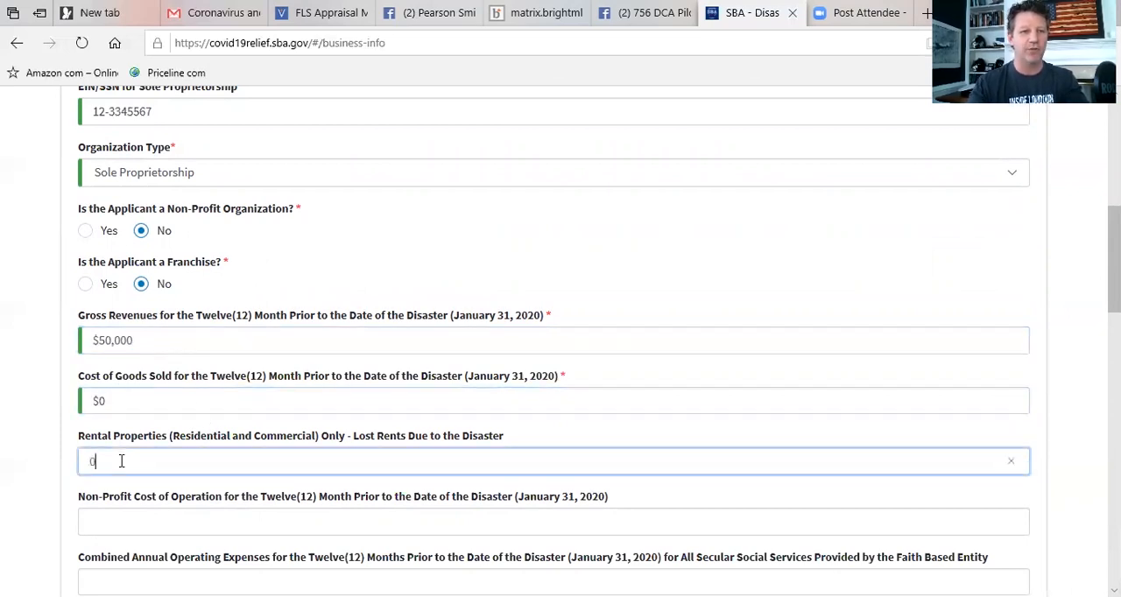
left_click(108, 523)
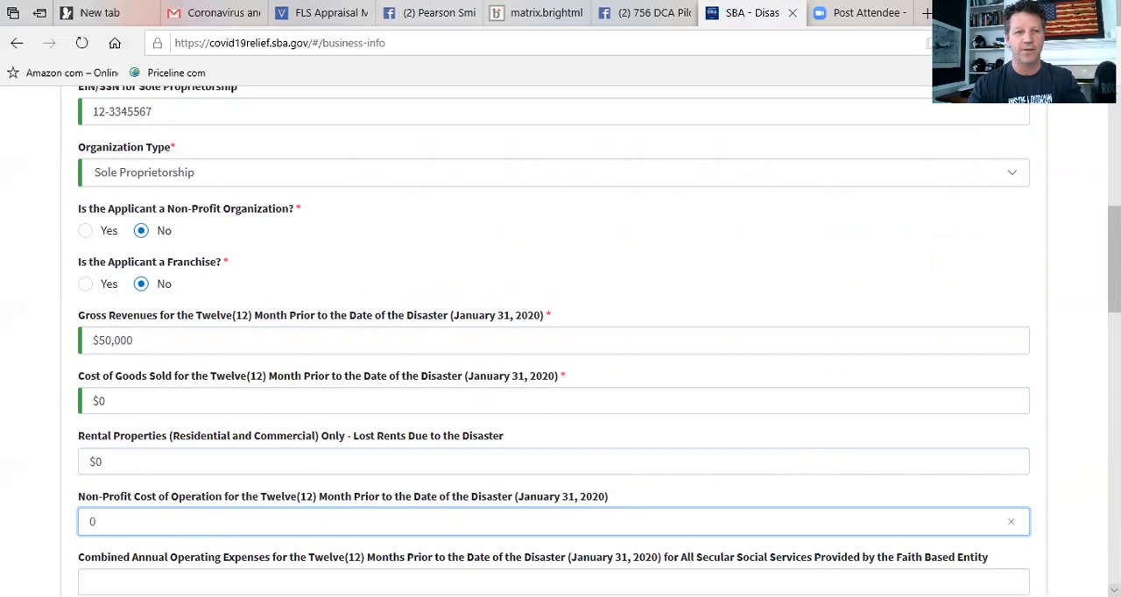
Enter 20000 as the combined annual operating expenses and None for the secular social services provided.
scroll(252, 362, "down", 3)
left_click(124, 323)
type("20000")
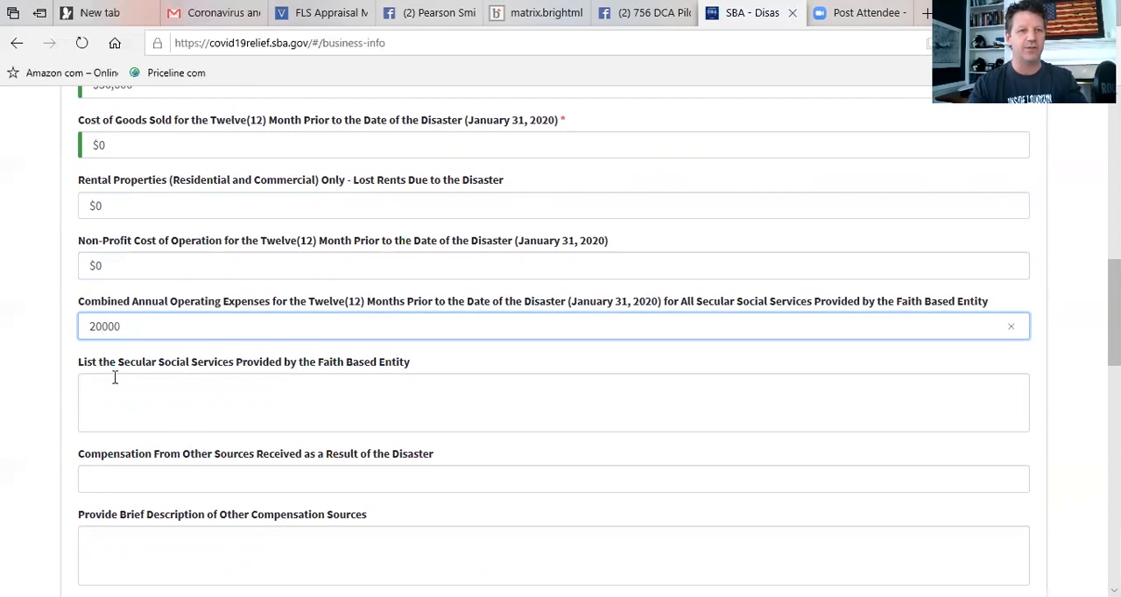
left_click(112, 386)
type("None")
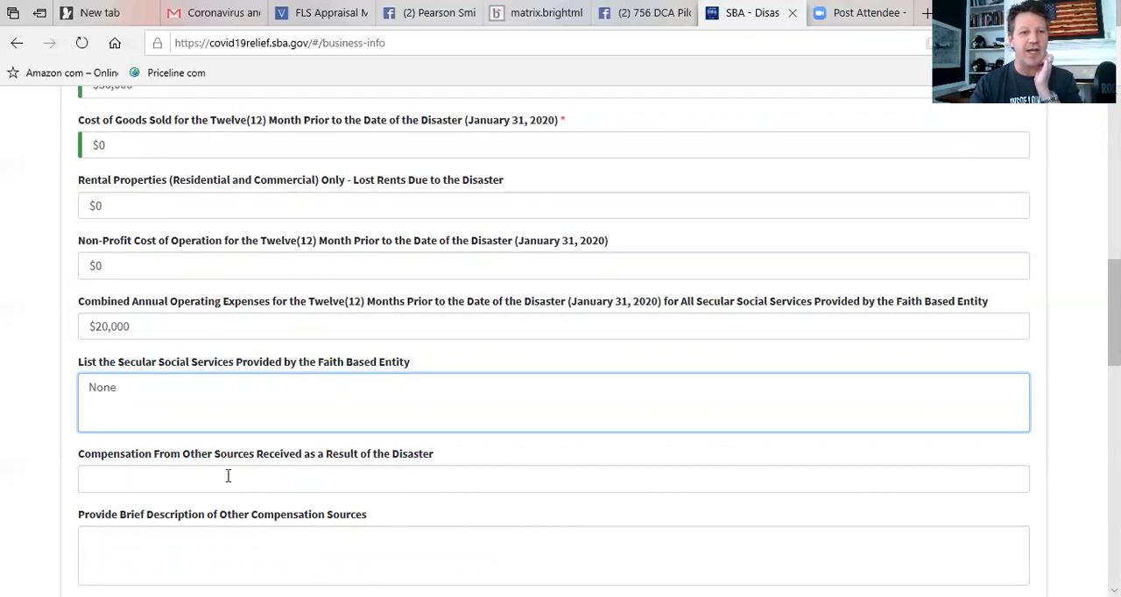
Enter 0 as the compensation received from other sources as a result of the disaster.
left_click(156, 473)
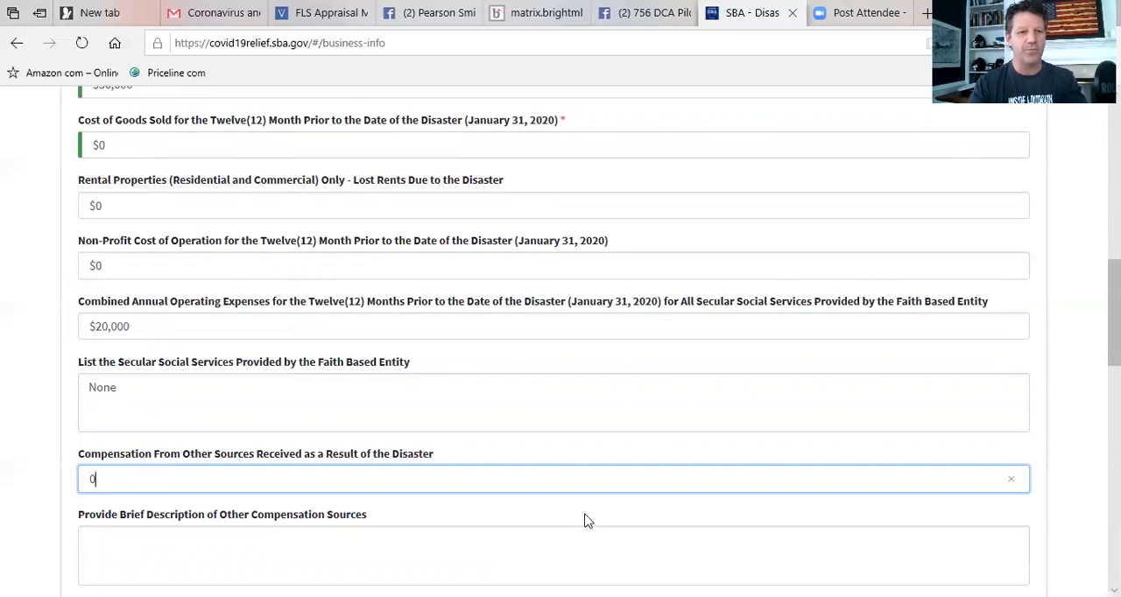
left_click(1114, 591)
scroll(1065, 538, "down", 4)
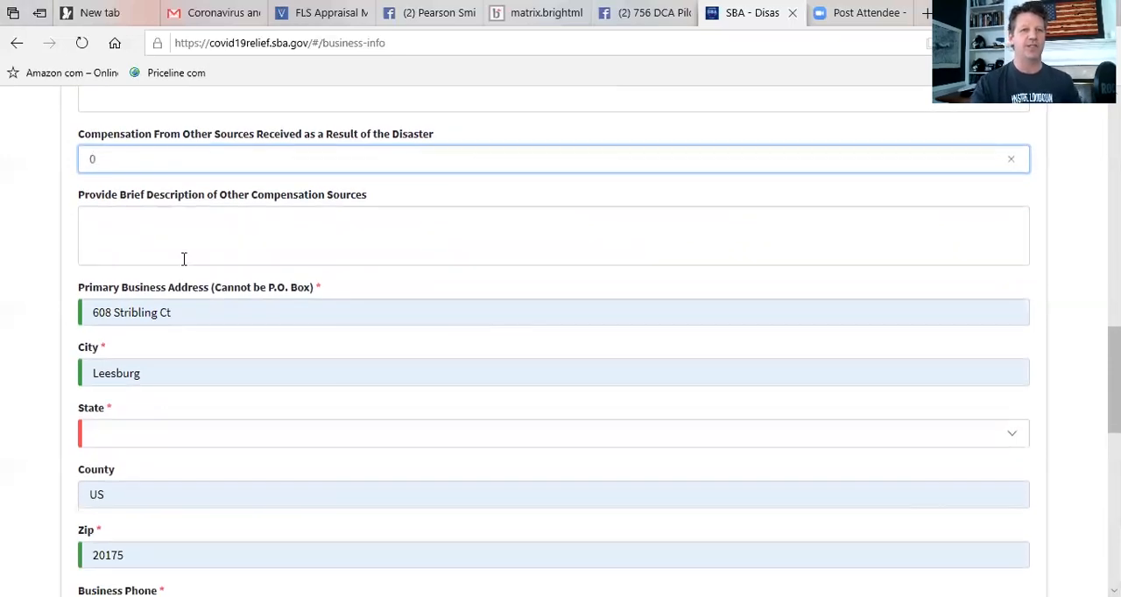
Describe the other compensation sources as none and set the primary business address state to Virginia.
left_click(106, 232)
type("none")
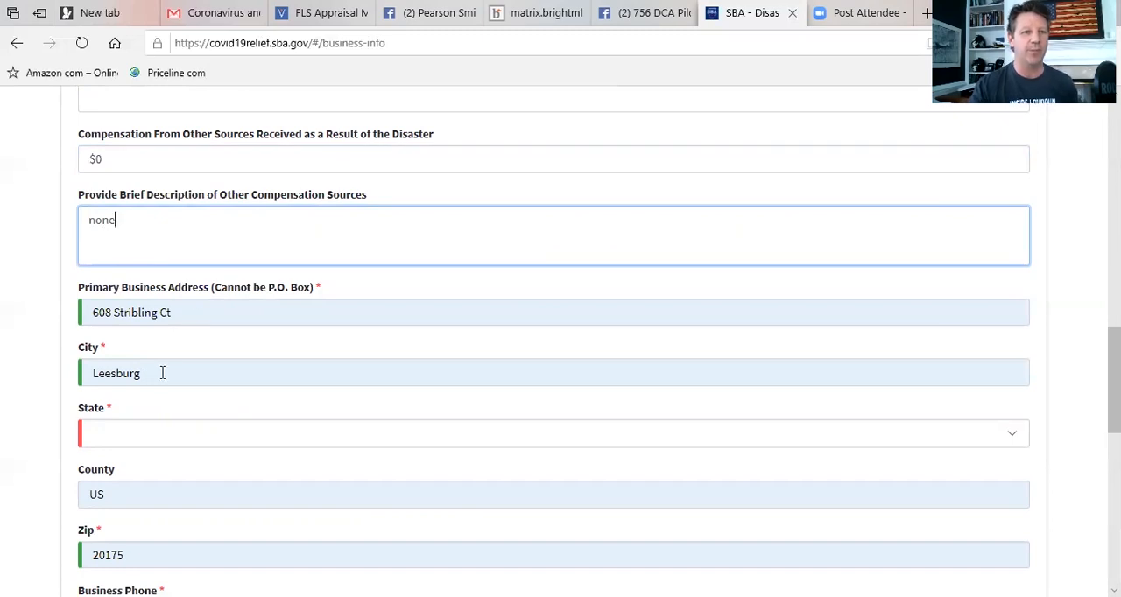
left_click(103, 442)
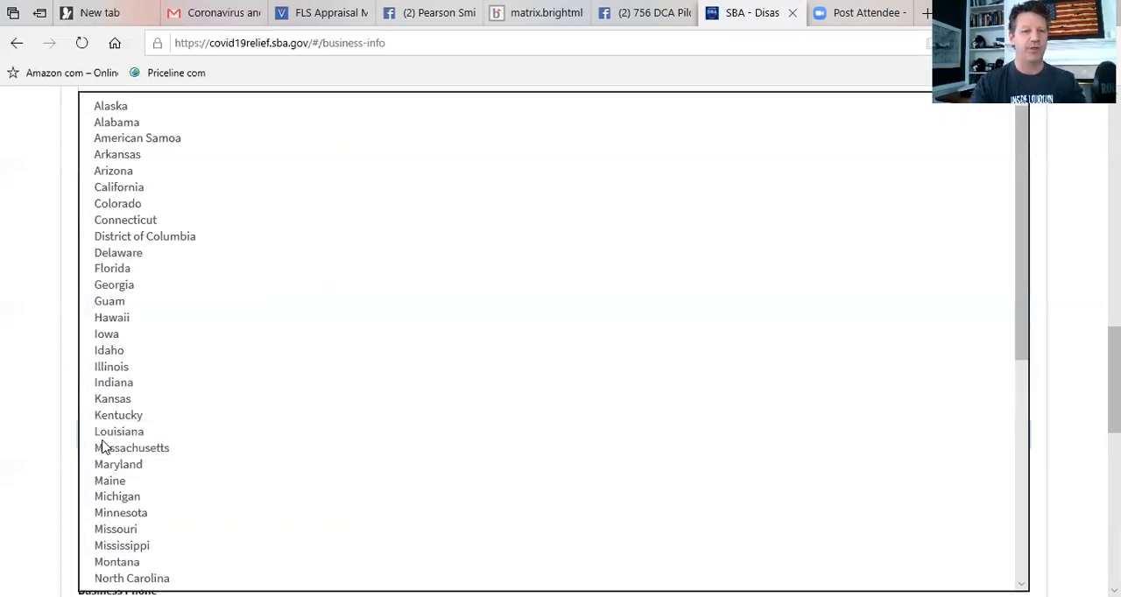
key("v")
left_click(110, 582)
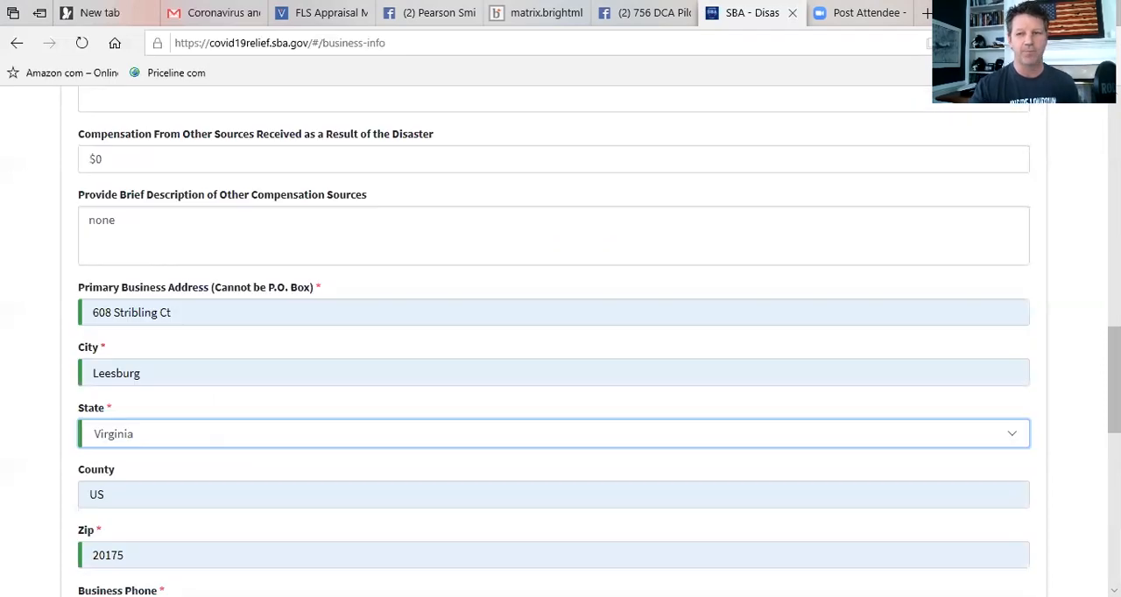
Replace the invalid business phone with a valid number.
scroll(554, 530, "down", 3)
scroll(538, 421, "down", 1)
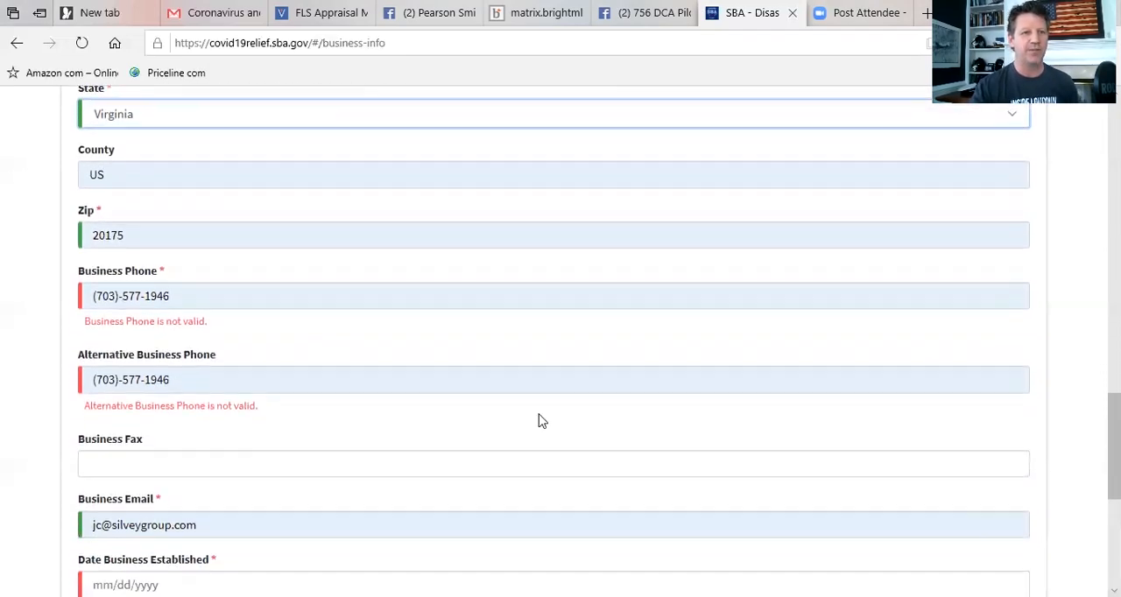
left_click(182, 295)
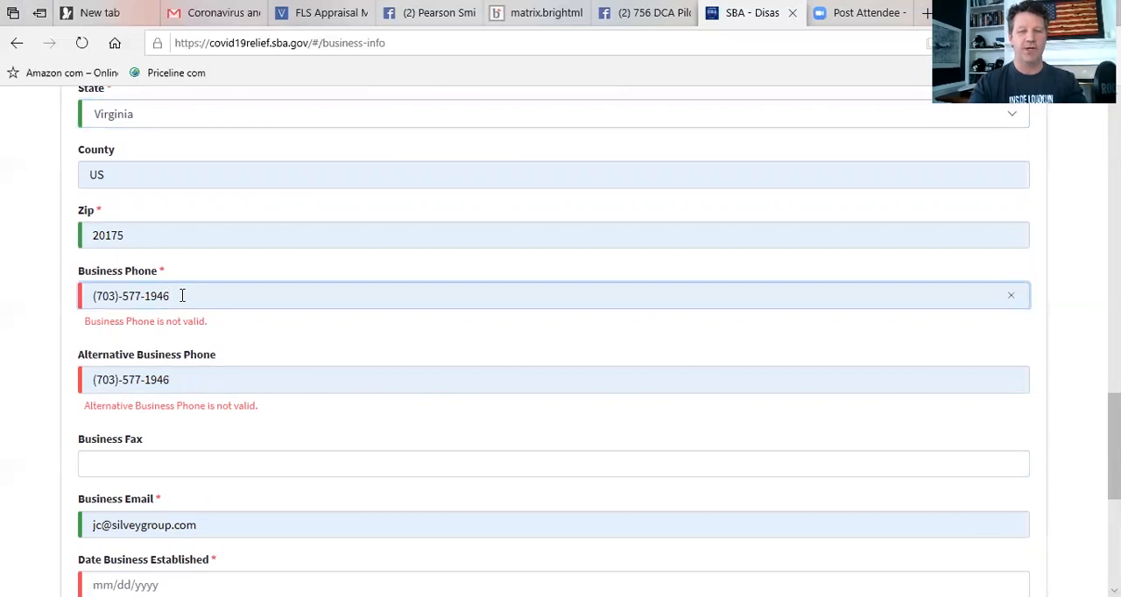
key("ctrl+a")
key("BackSpace")
type("(703)")
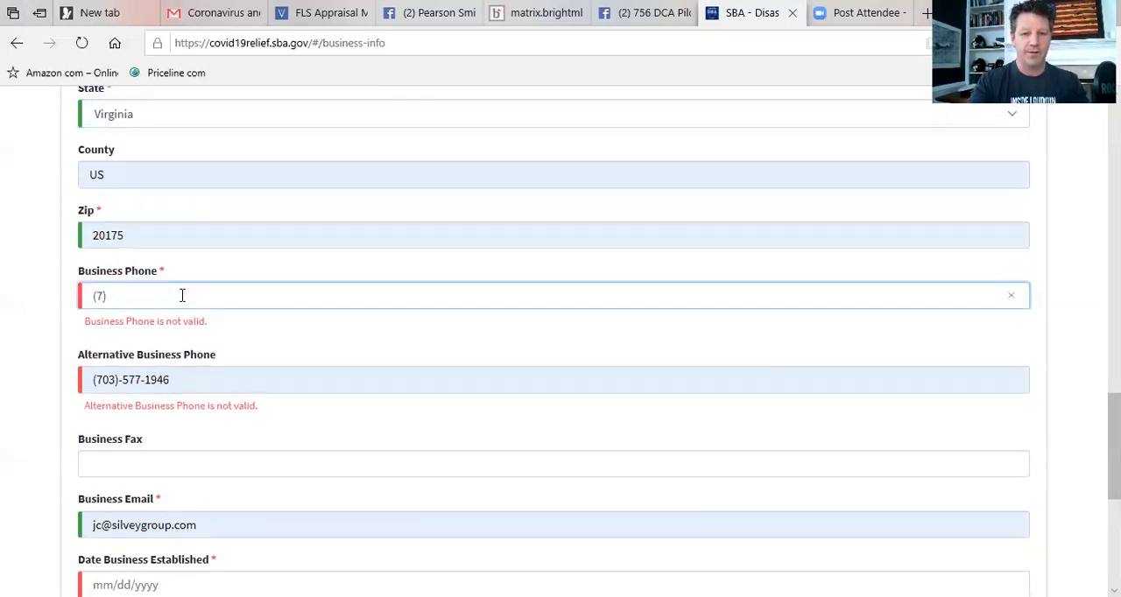
type("-577-1")
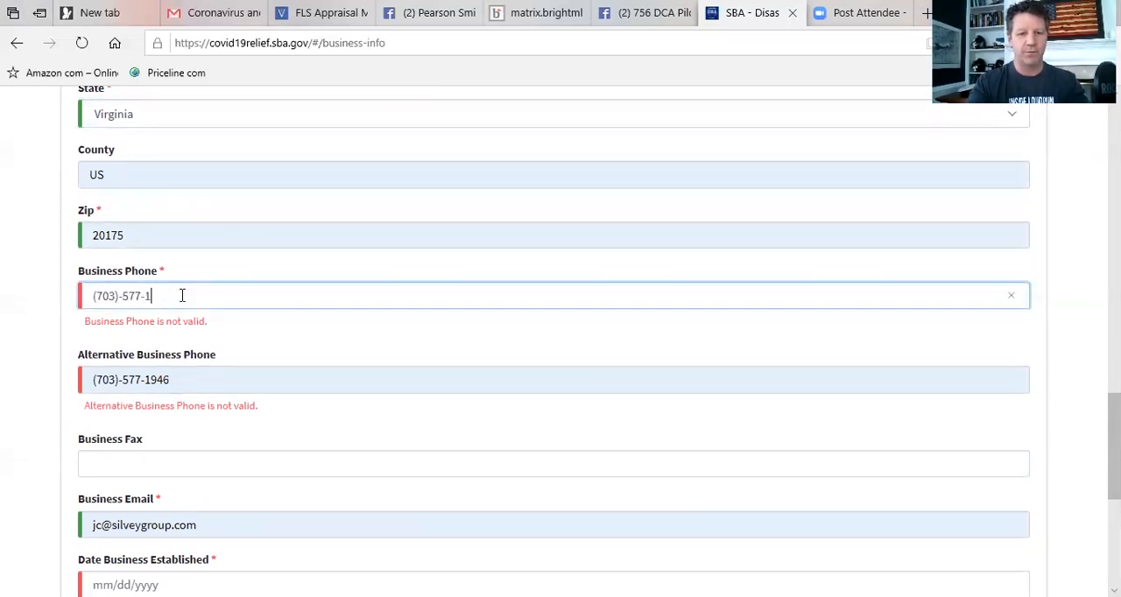
key("BackSpace")
key("BackSpace")
key("BackSpace")
key("BackSpace")
key("BackSpace")
key("BackSpace")
key("BackSpace")
key("BackSpace")
key("BackSpace")
key("BackSpace")
key("BackSpace")
key("BackSpace")
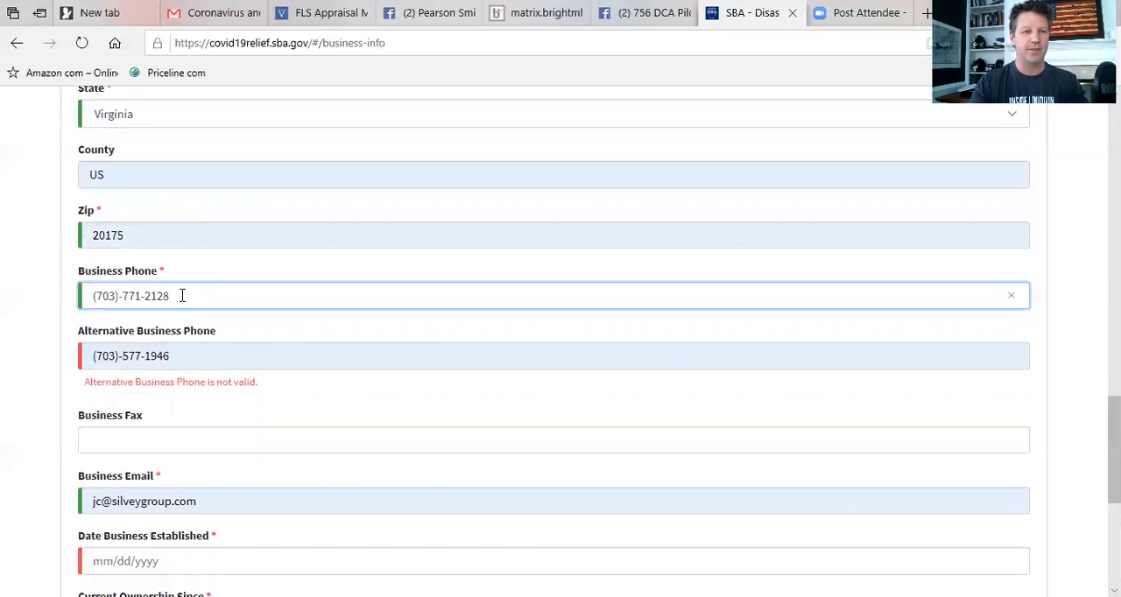
Clear the alternative business phone and enter a different valid number.
left_click(188, 355)
key("BackSpace")
key("BackSpace")
key("BackSpace")
key("BackSpace")
key("BackSpace")
key("BackSpace")
key("BackSpace")
key("BackSpace")
key("BackSpace")
key("BackSpace")
key("BackSpace")
key("BackSpace")
key("BackSpace")
key("BackSpace")
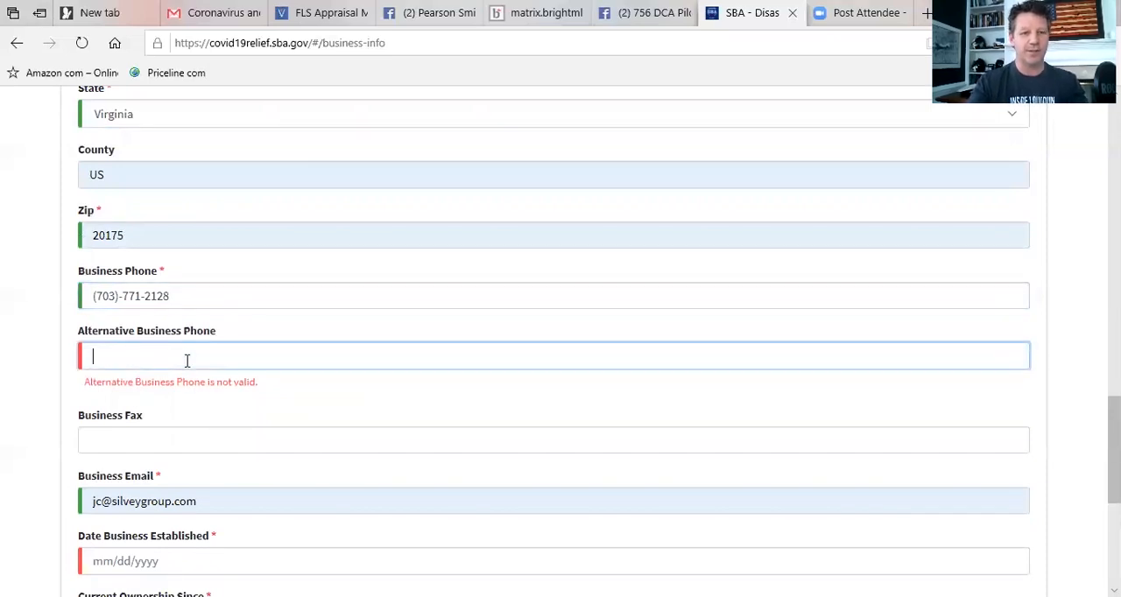
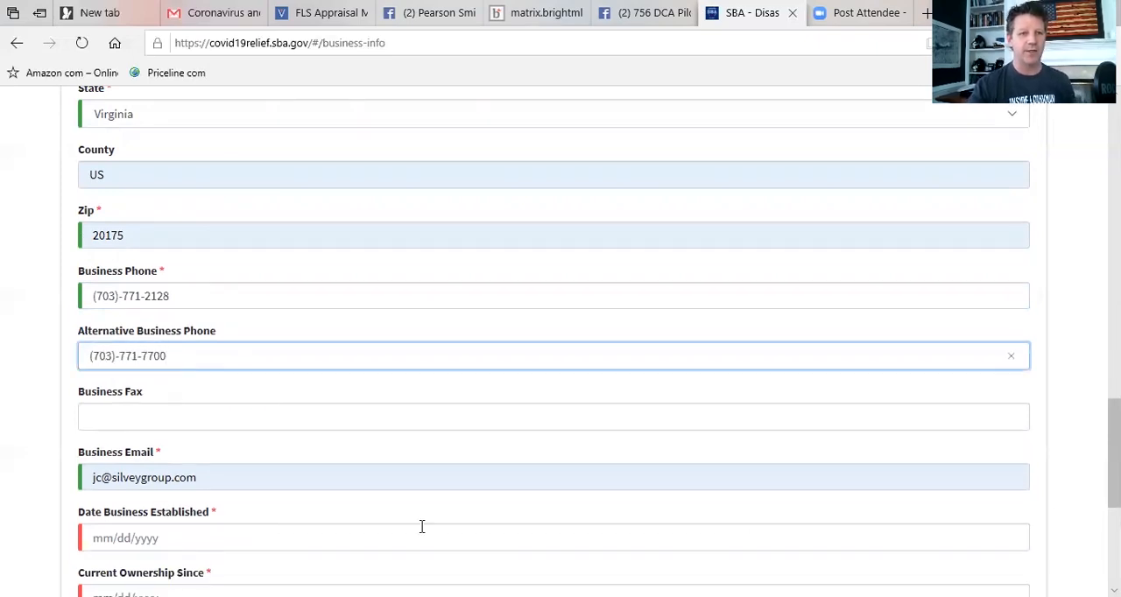
Enter 01/01/2005 as the date the business was established and 01/01/2006 as the start of current ownership.
scroll(263, 342, "down", 2)
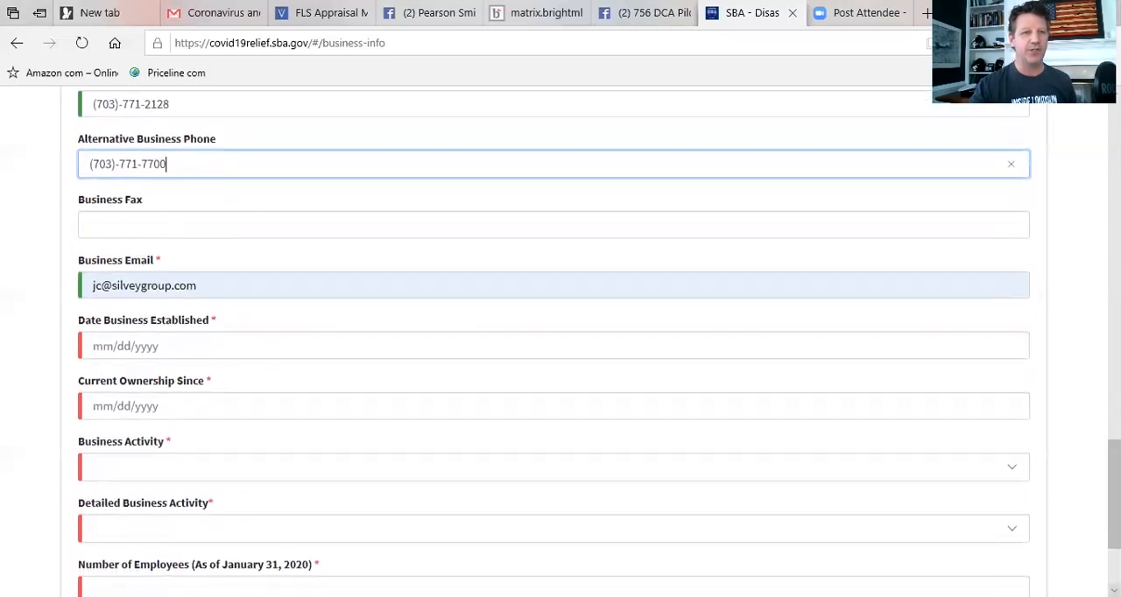
left_click(113, 348)
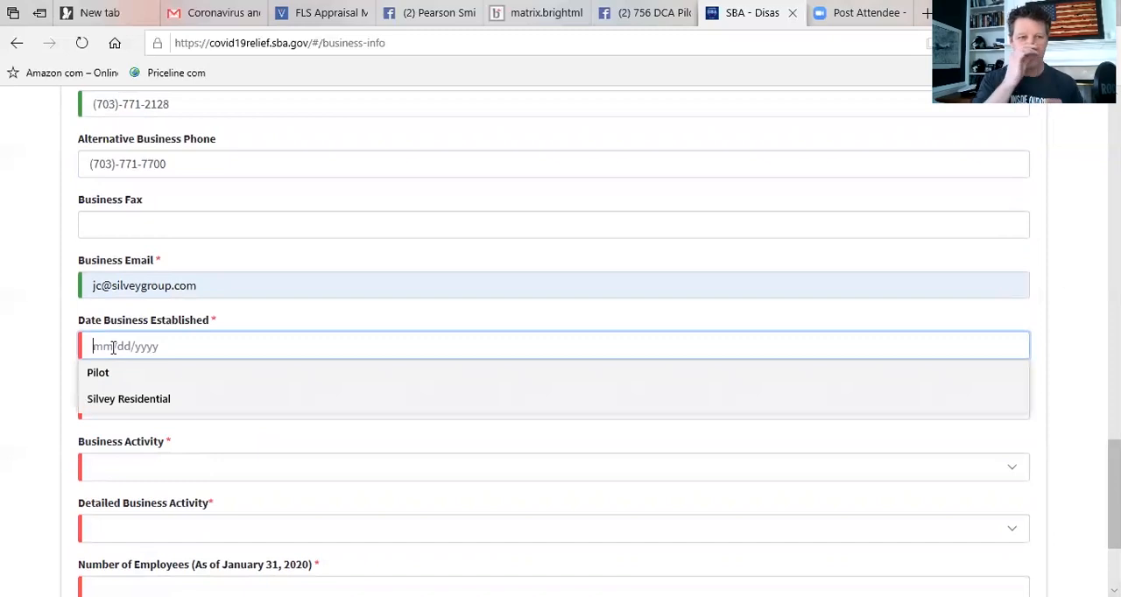
type("01")
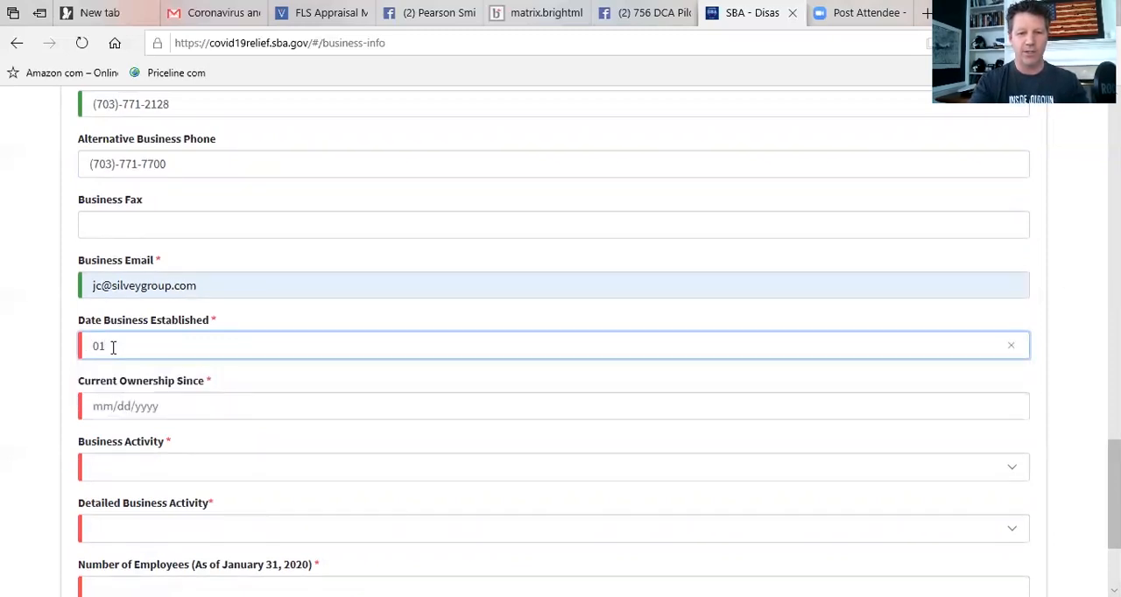
type("/01/2005")
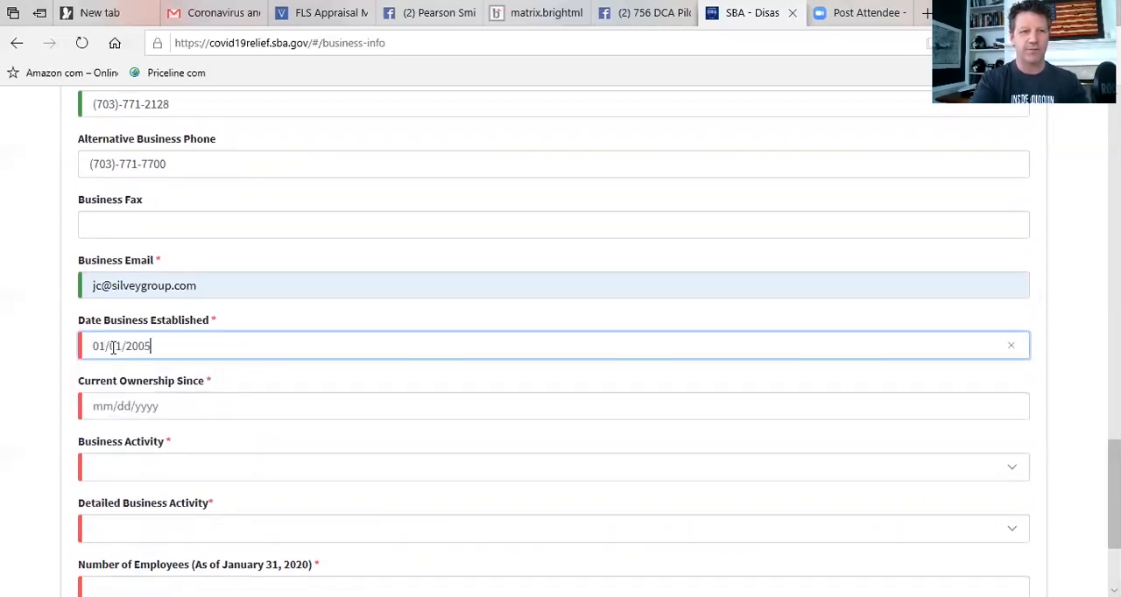
left_click(110, 406)
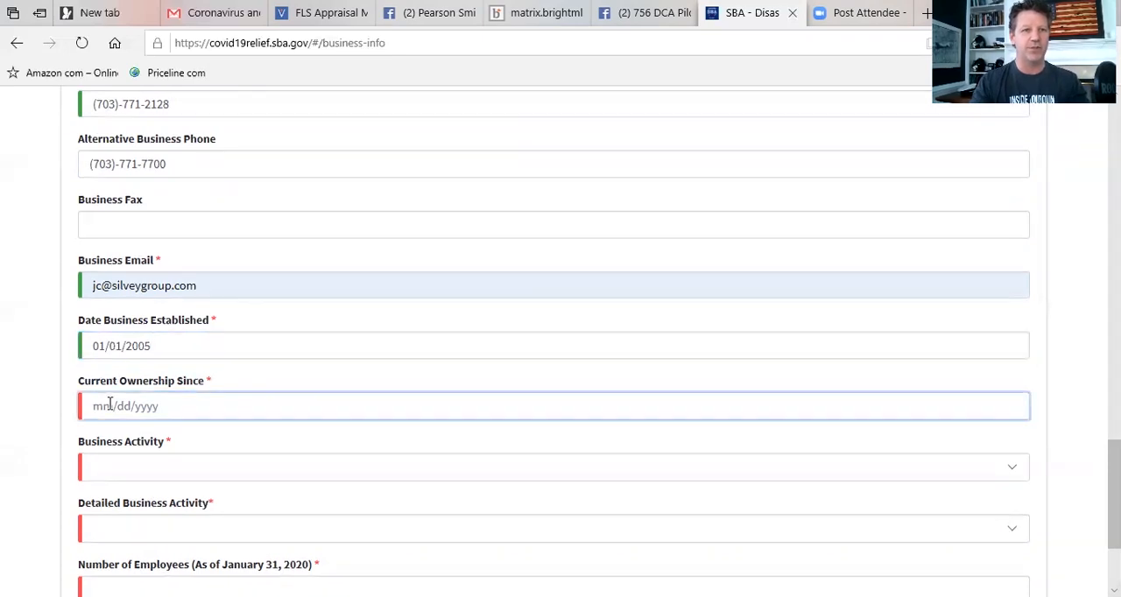
type("01")
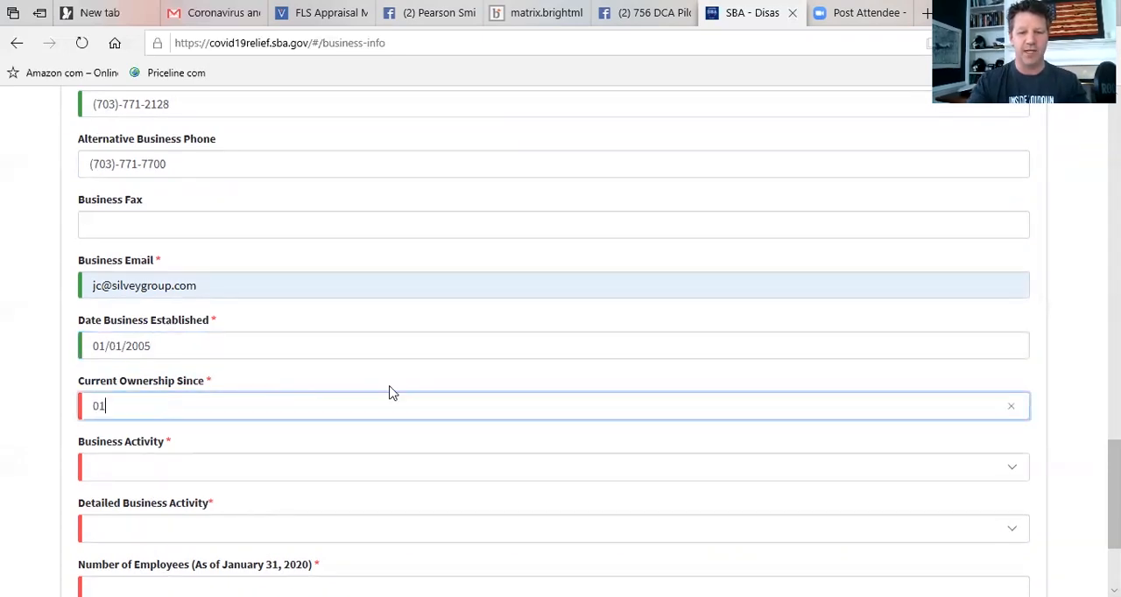
type("/01/2006")
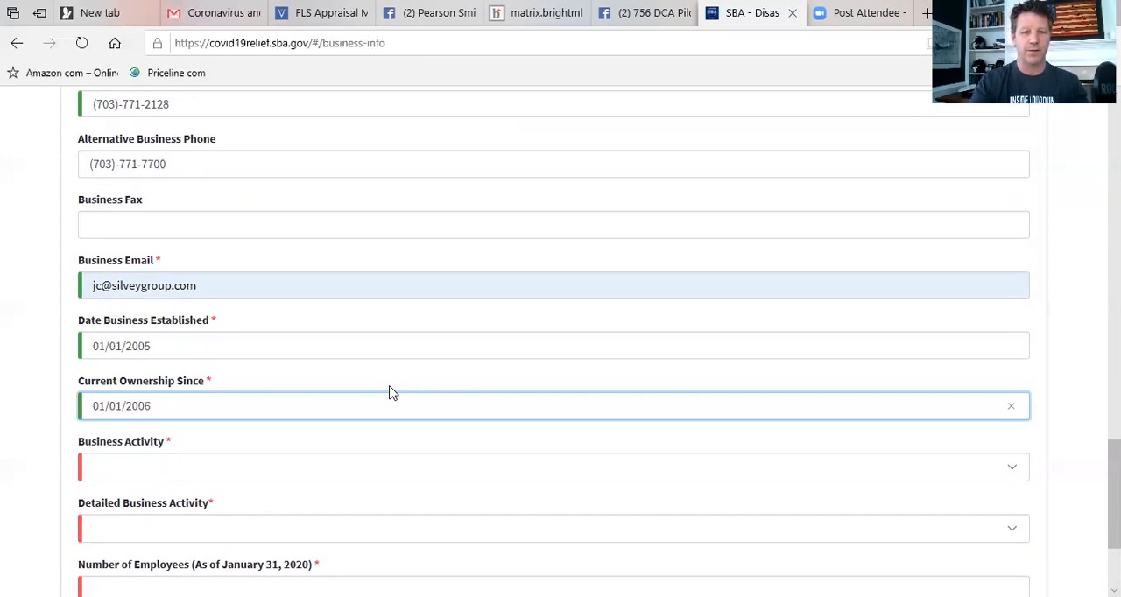
Set the business activity to Real Estate and the detailed business activity to None of the below.
left_click(153, 466)
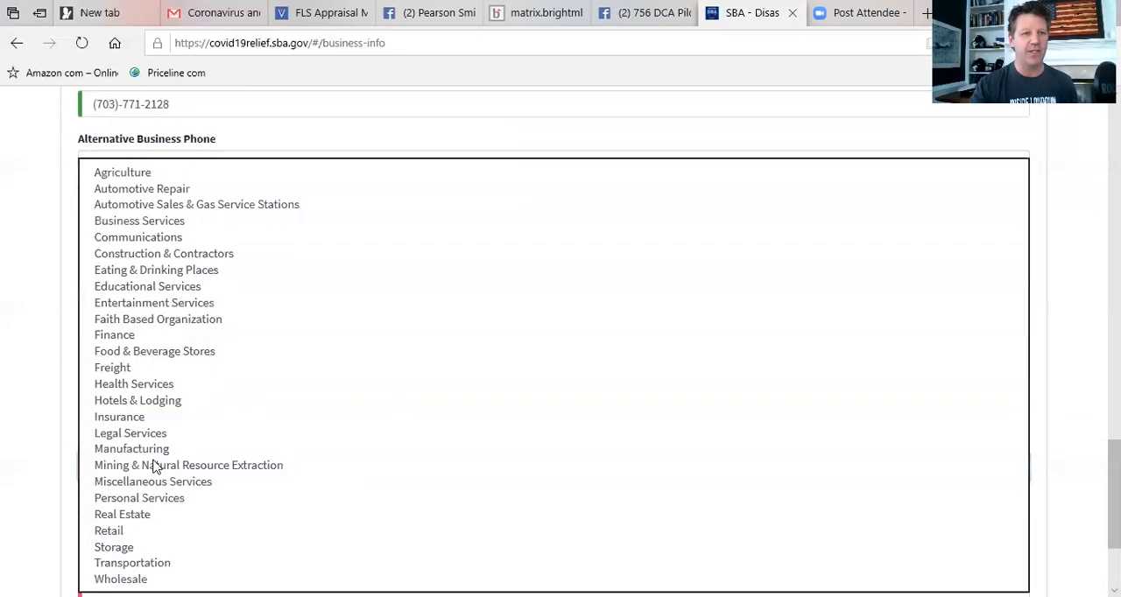
left_click(147, 520)
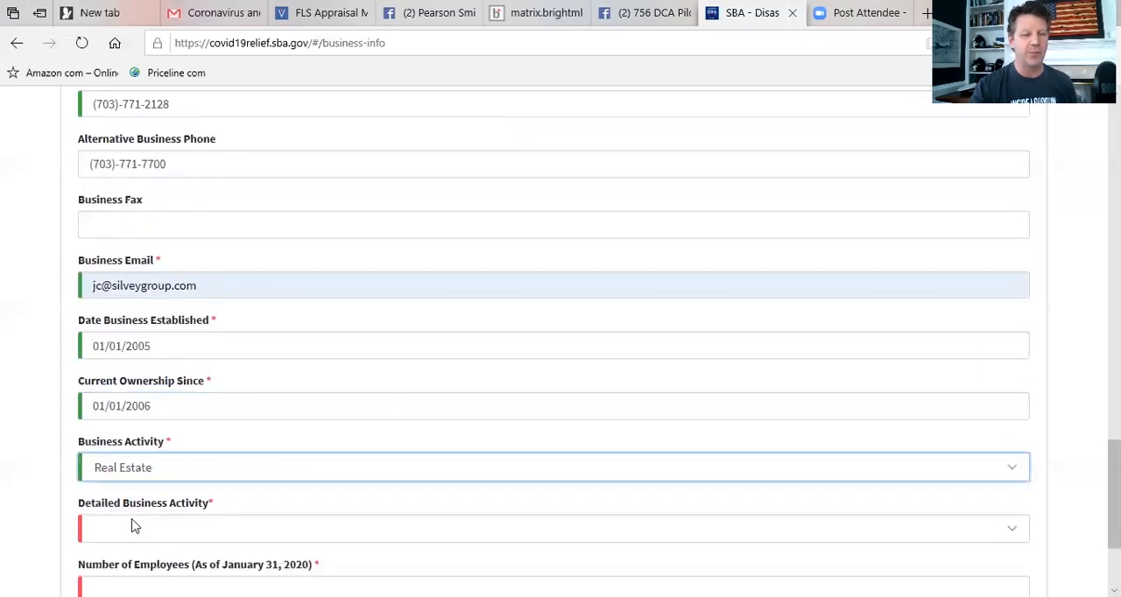
left_click(134, 526)
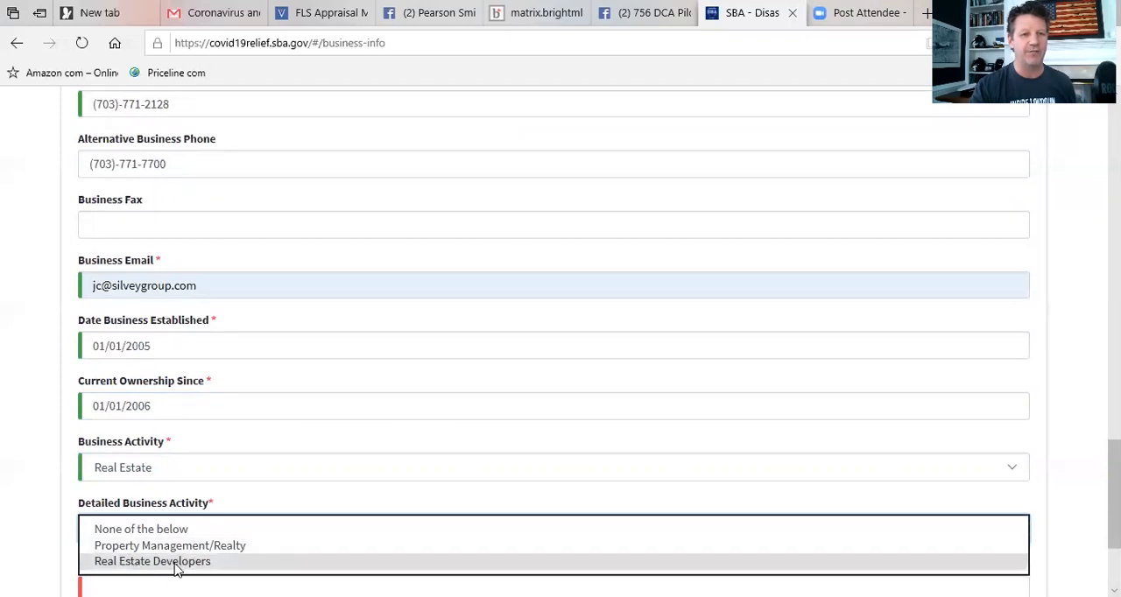
left_click(142, 530)
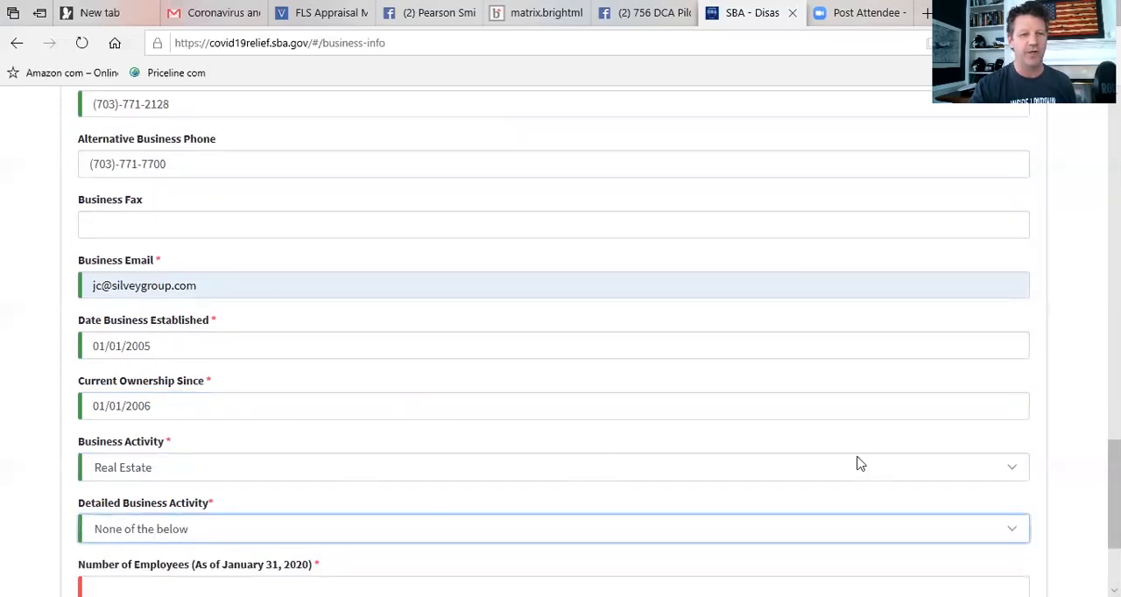
Enter 0 as the number of employees as of January 31, 2020 and continue to the Business Owners Information page.
left_click(1115, 590)
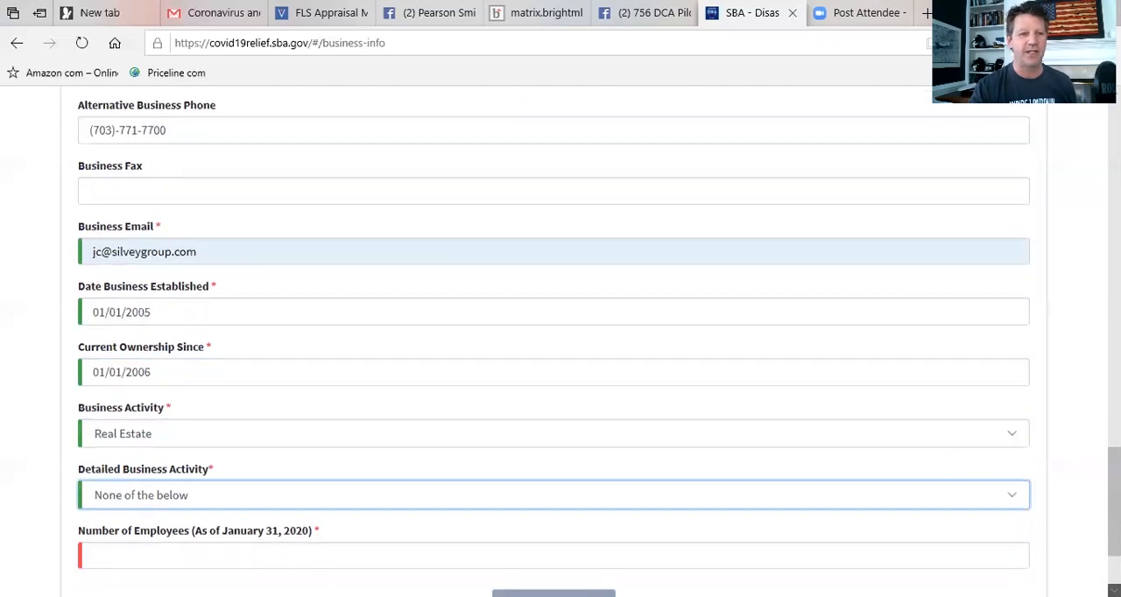
scroll(1114, 591, "down", 2)
left_click(140, 424)
type("0")
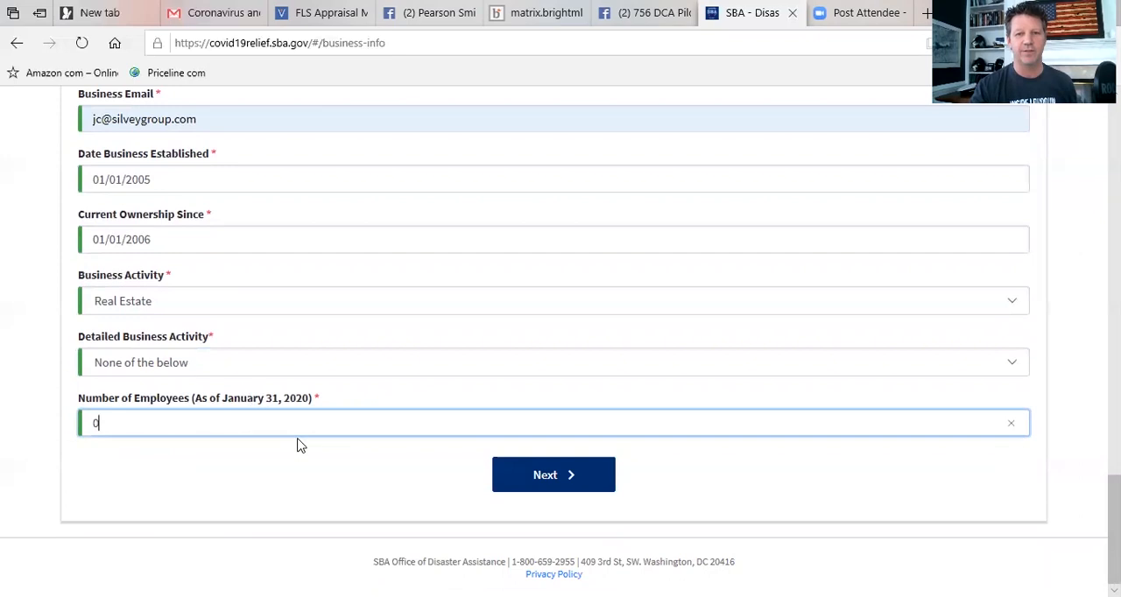
left_click(533, 484)
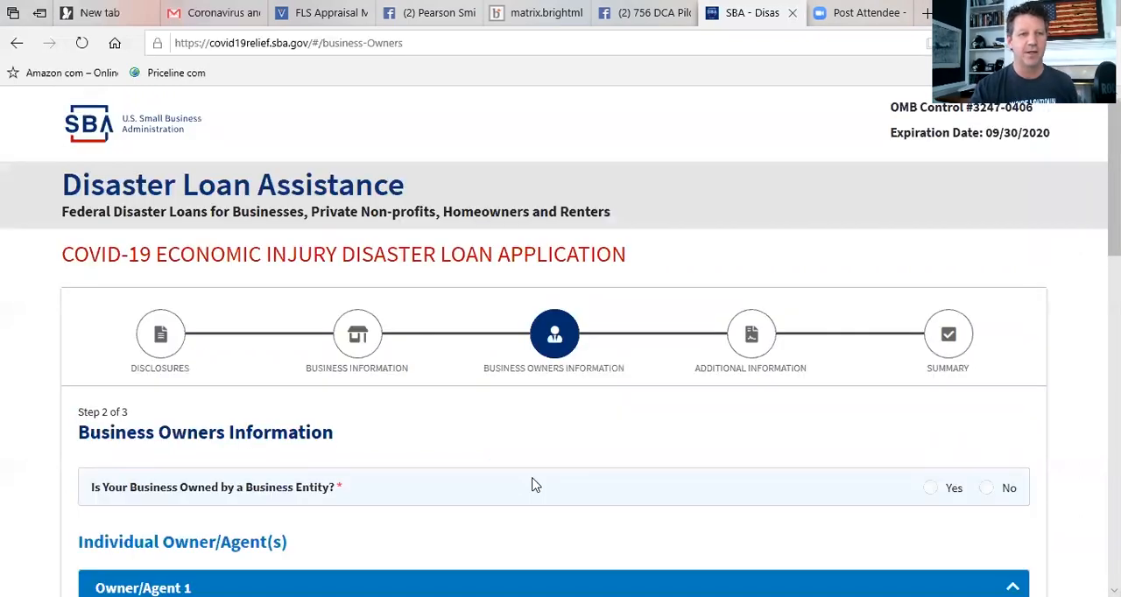
Answer No to ownership by a business entity and fill in Owner/Agent 1's name and contact details from the first saved autofill entry.
scroll(576, 302, "down", 2)
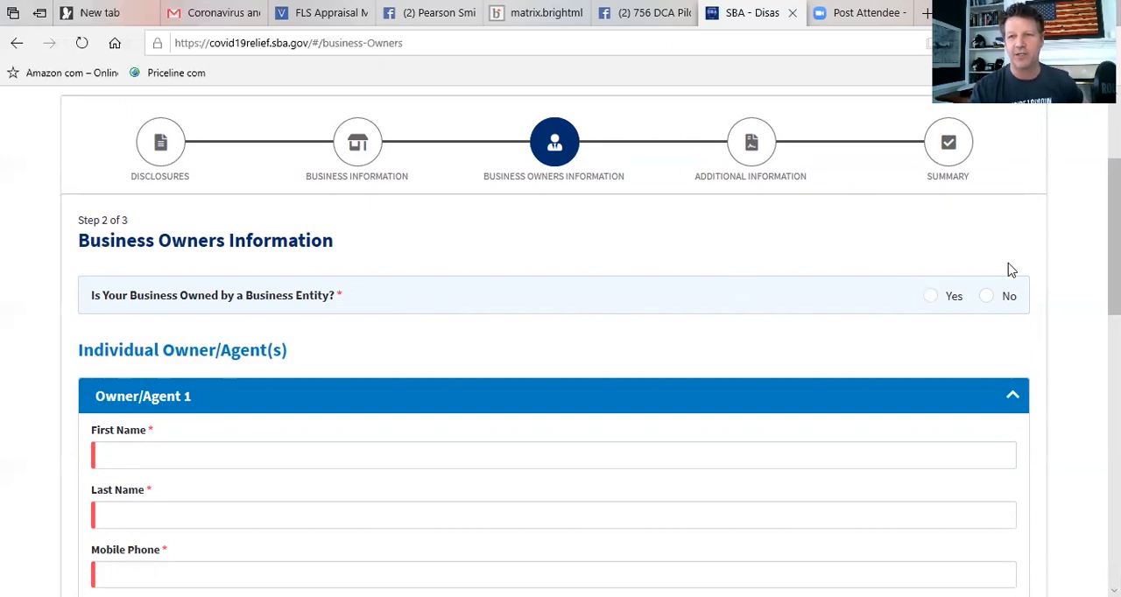
left_click(988, 297)
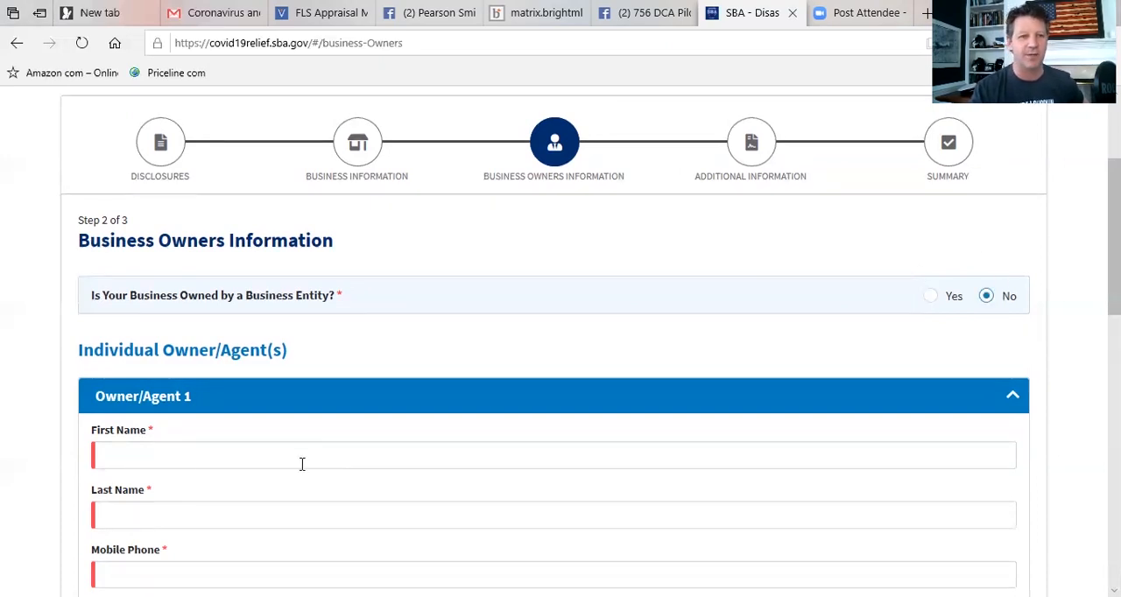
left_click(177, 464)
type("dj")
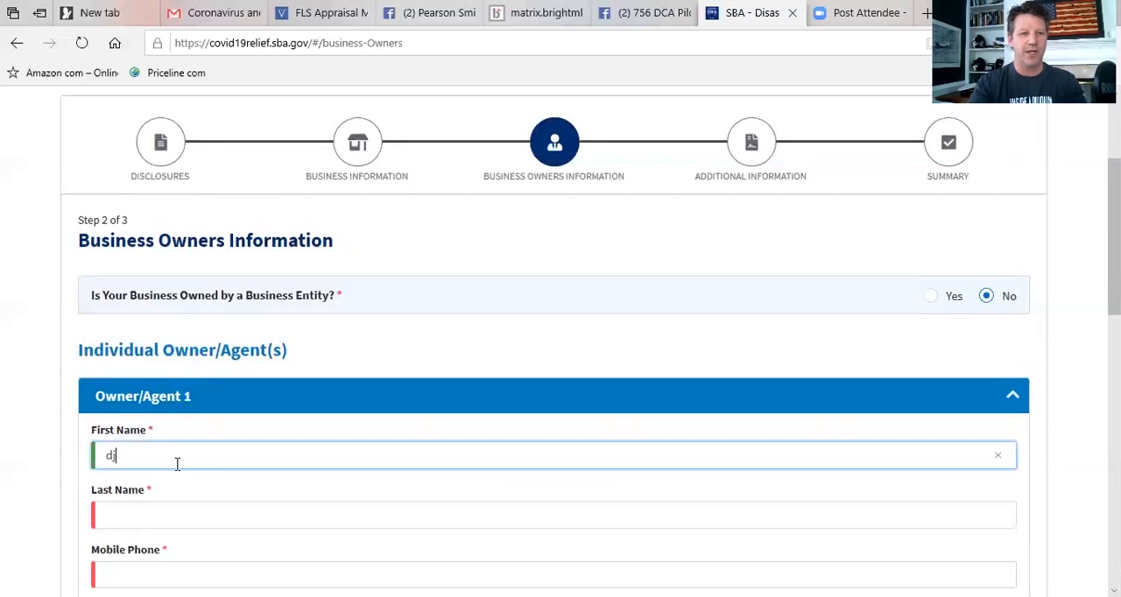
key("BackSpace")
type("JC")
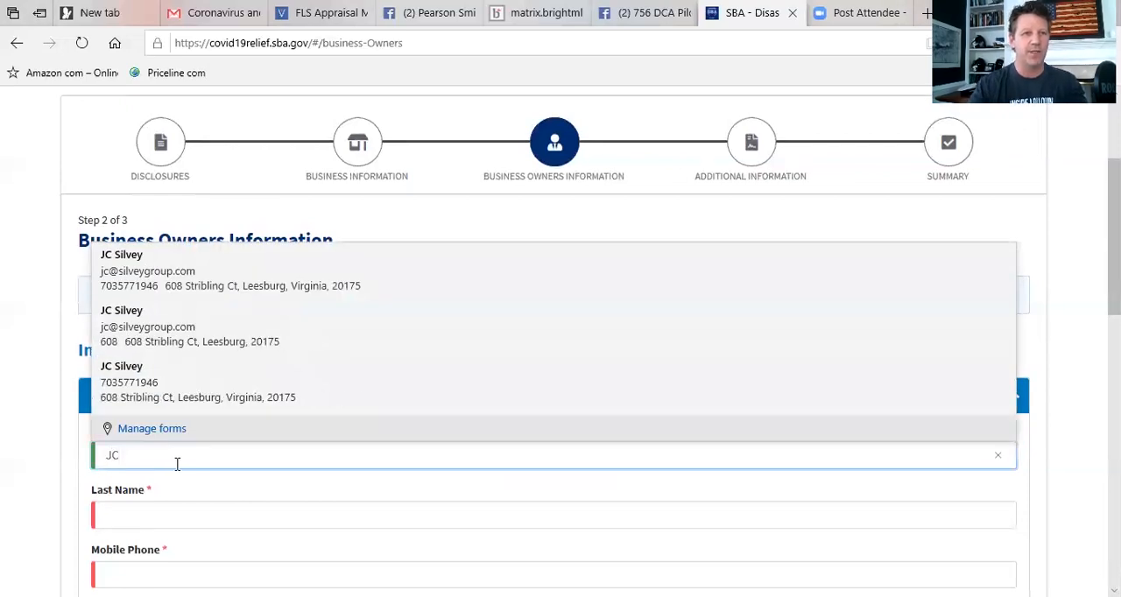
left_click(137, 294)
scroll(560, 350, "down", 3)
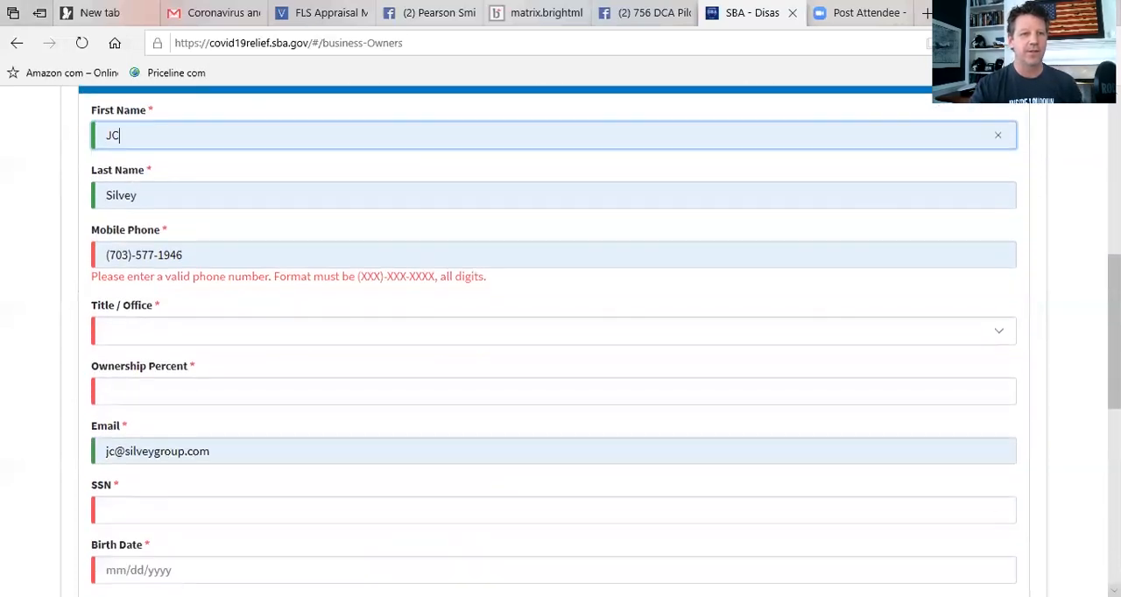
Try to replace the autofilled mobile phone of Owner/Agent 1 with another number.
left_click(215, 250)
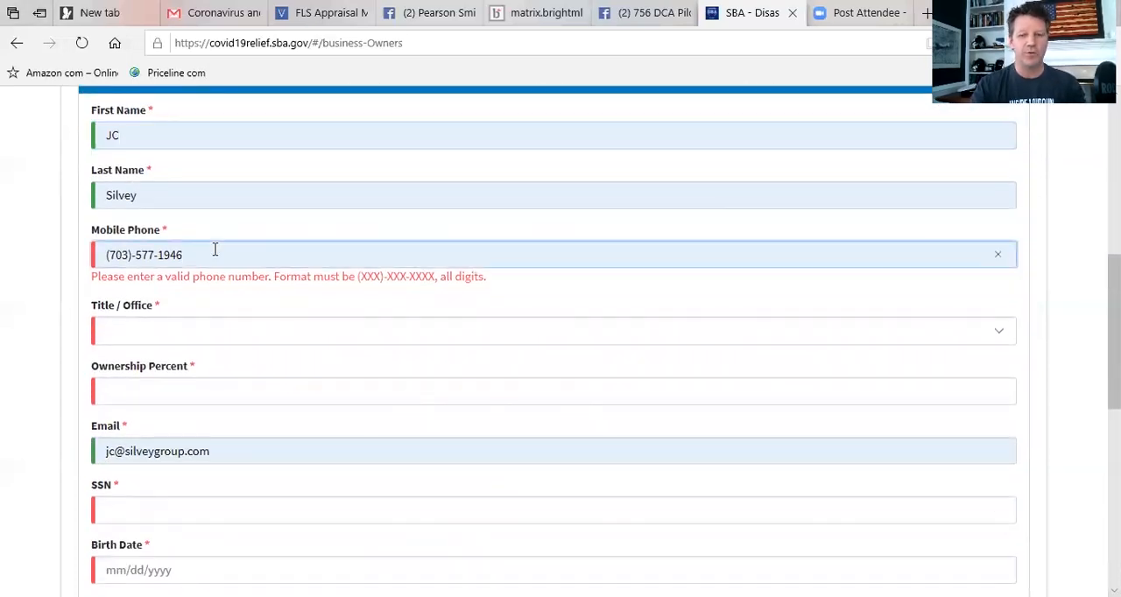
key("BackSpace")
key("BackSpace")
key("BackSpace")
key("BackSpace")
key("BackSpace")
key("BackSpace")
key("BackSpace")
key("BackSpace")
key("BackSpace")
key("BackSpace")
key("BackSpace")
key("BackSpace")
key("BackSpace")
key("BackSpace")
type("(703)-777")
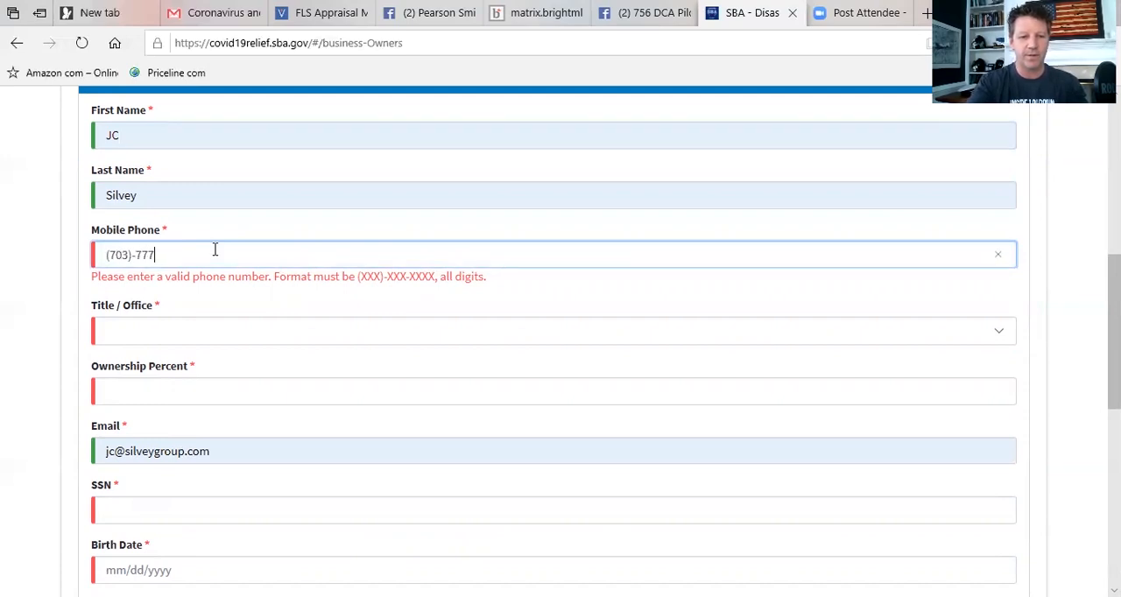
type("-700")
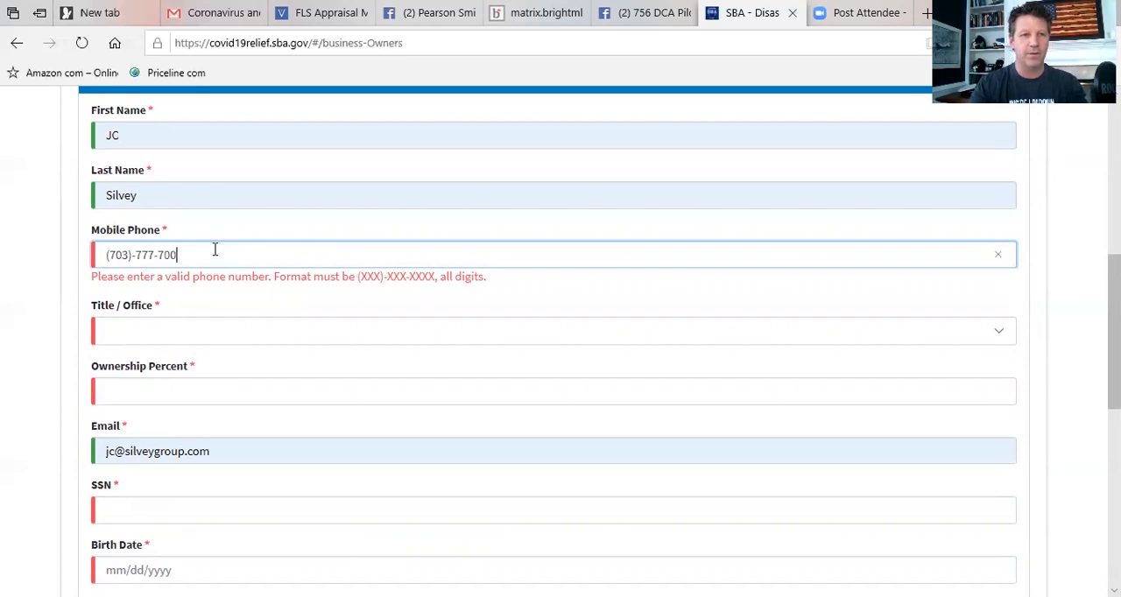
left_click(143, 340)
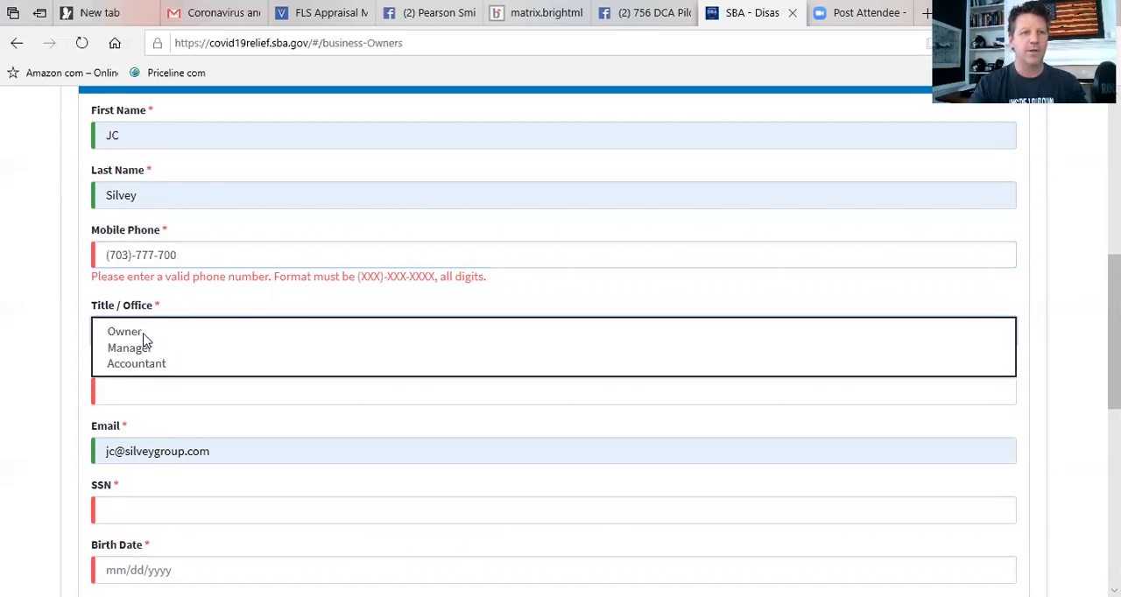
Replace the incomplete mobile phone of Owner/Agent 1 with a complete, valid phone number.
left_click(182, 255)
key("BackSpace")
key("BackSpace")
key("BackSpace")
key("BackSpace")
key("BackSpace")
key("BackSpace")
key("BackSpace")
key("BackSpace")
key("BackSpace")
key("BackSpace")
key("BackSpace")
key("BackSpace")
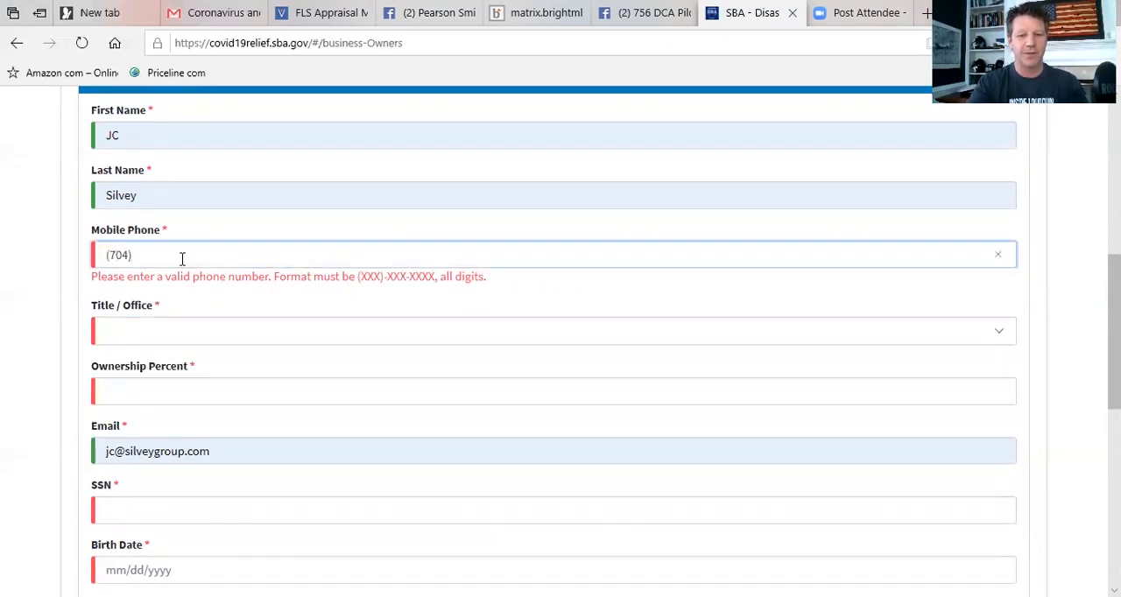
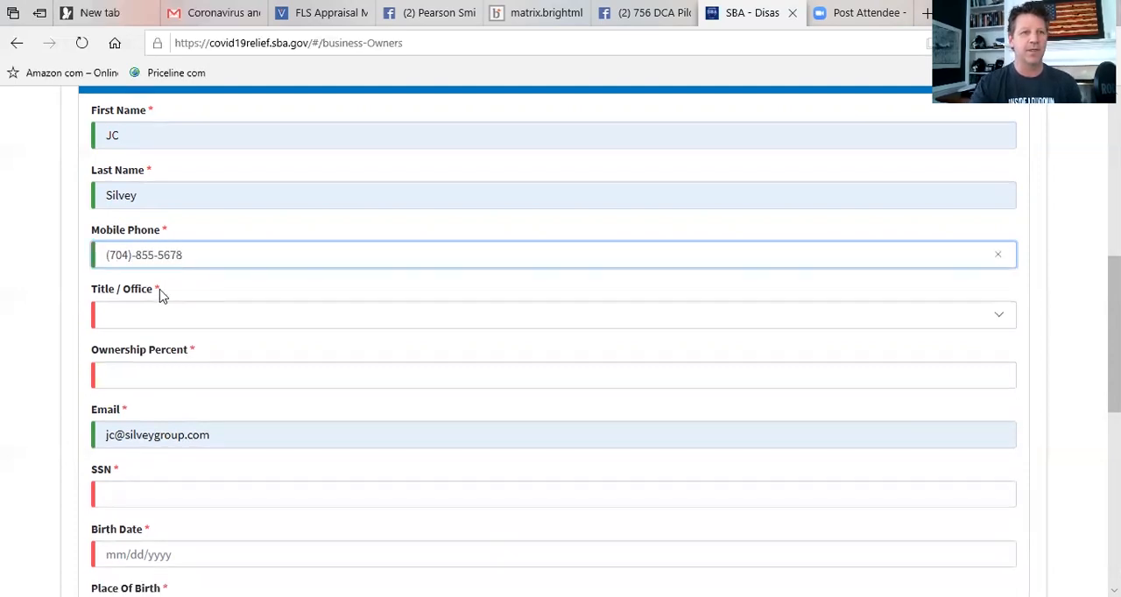
Set the Title / Office of Owner/Agent 1 to Owner and the ownership percent to 100.
left_click(138, 319)
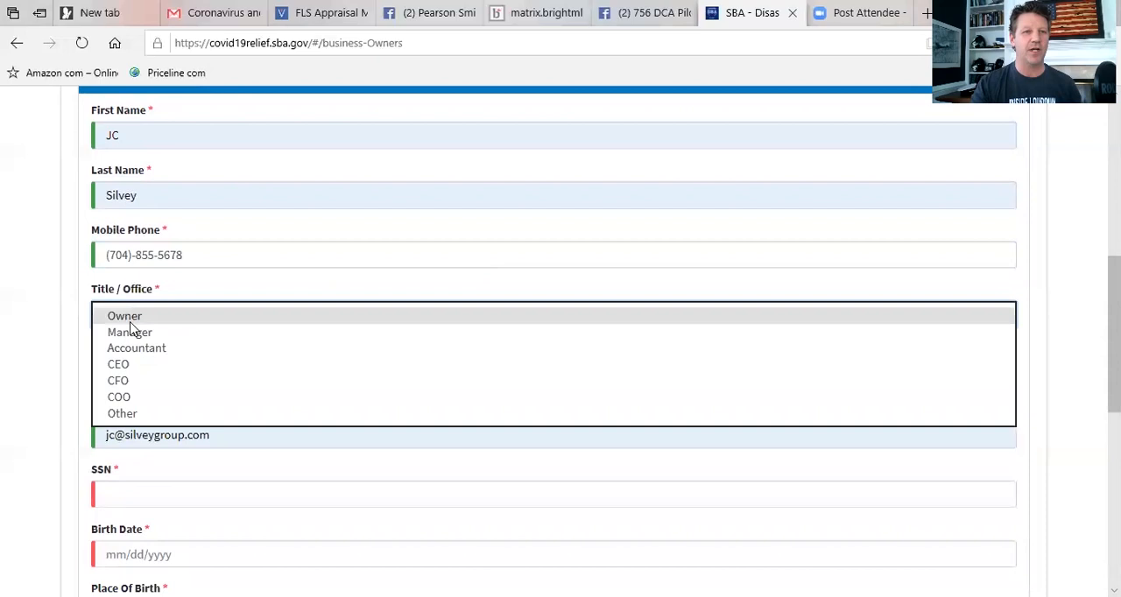
left_click(133, 320)
left_click(133, 375)
type("100")
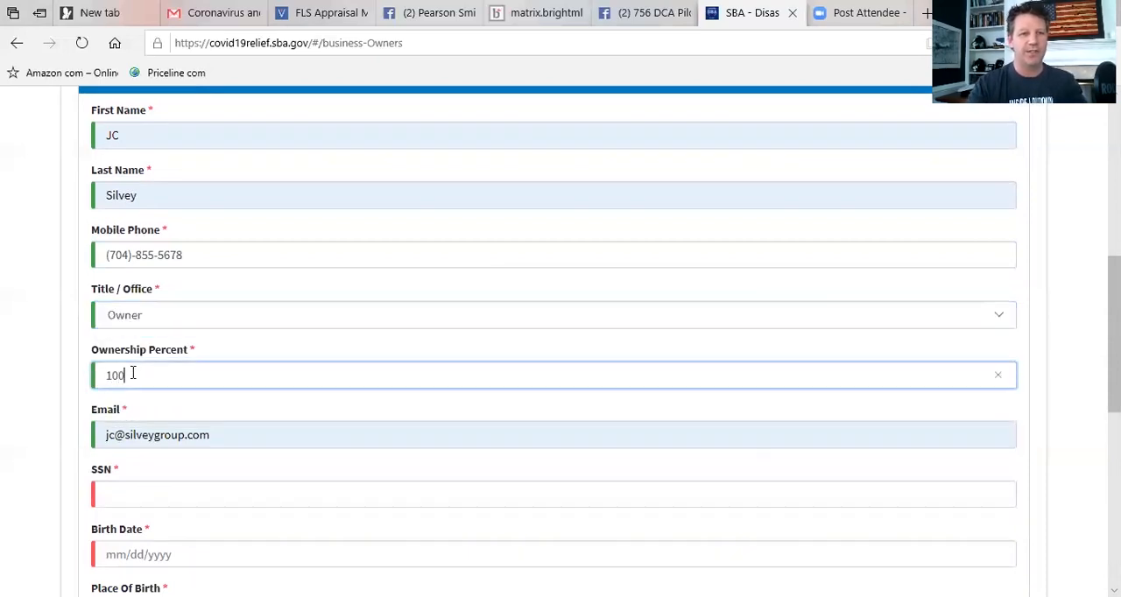
Enter the social security number of Owner/Agent 1 in the SSN field.
left_click(141, 499)
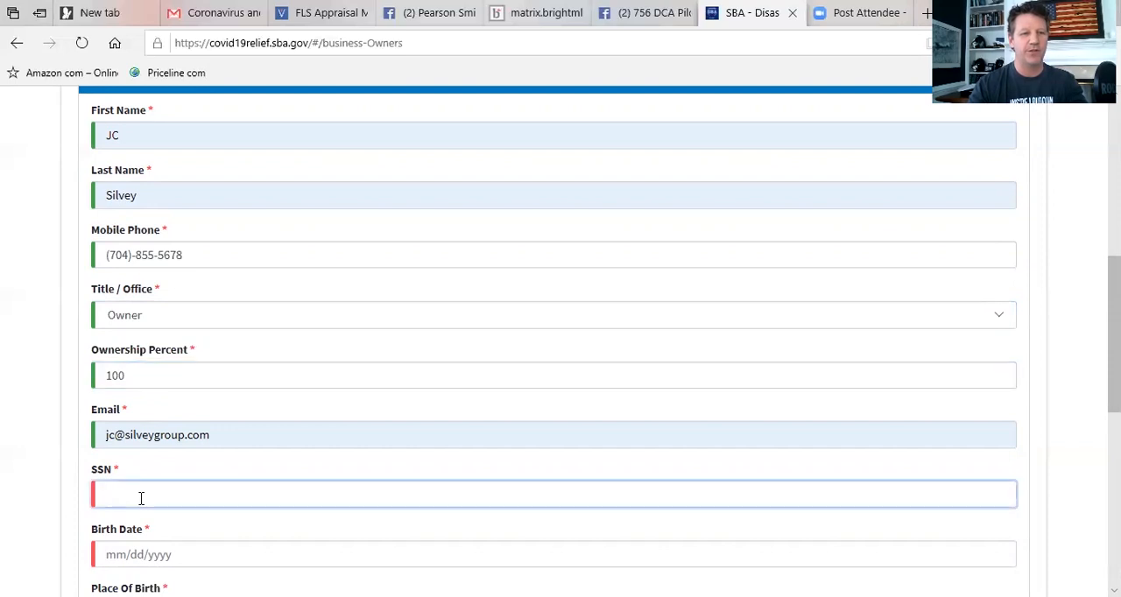
type("012-34-56")
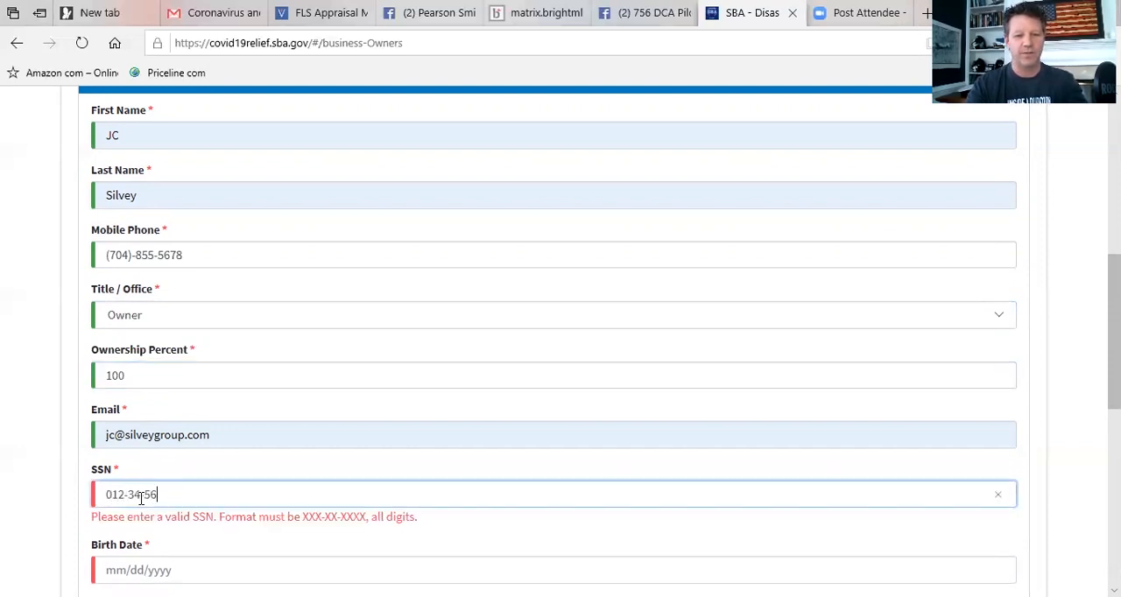
type("78")
Enter the birth date of Owner/Agent 1, correcting it to a valid past date in mm/dd/yyyy format.
left_click(126, 566)
type("01")
type("2/12")
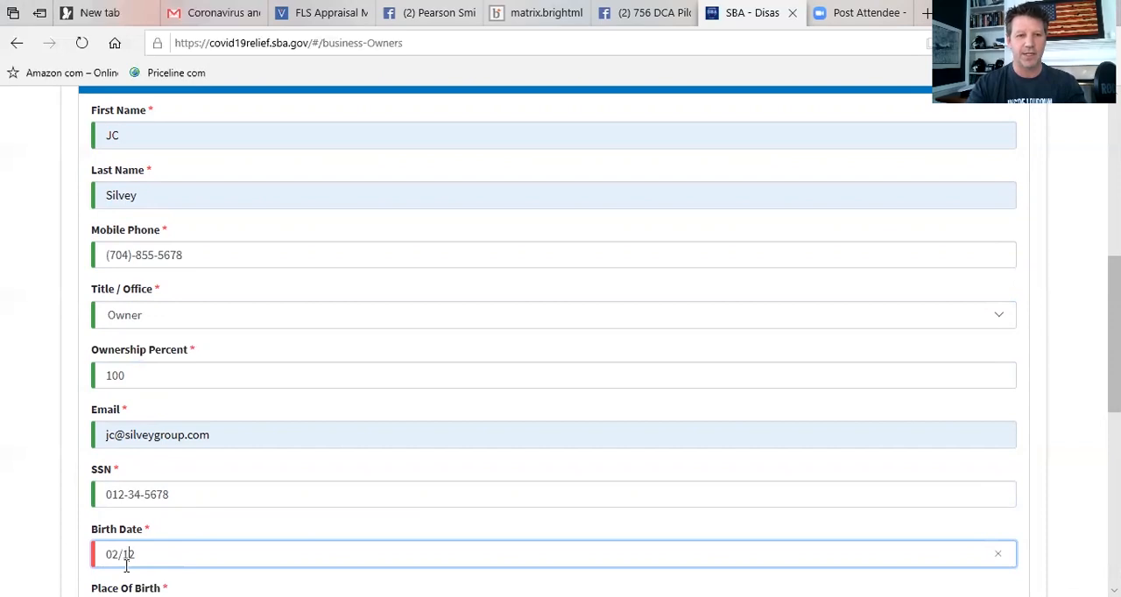
type("1")
type("960")
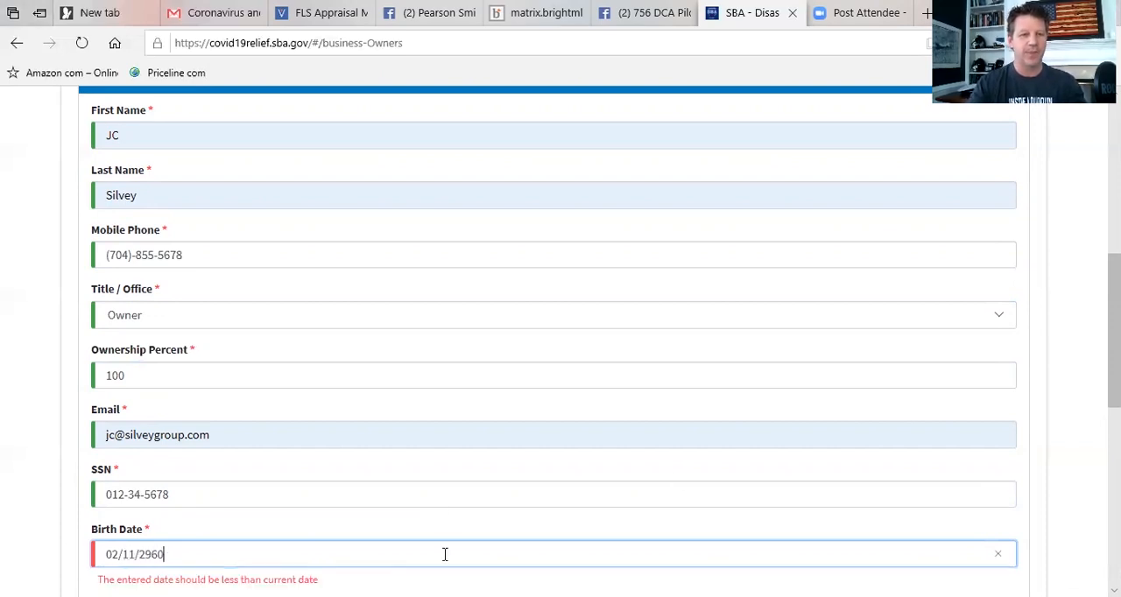
key("BackSpace")
key("BackSpace")
key("BackSpace")
key("BackSpace")
key("BackSpace")
key("BackSpace")
key("BackSpace")
key("BackSpace")
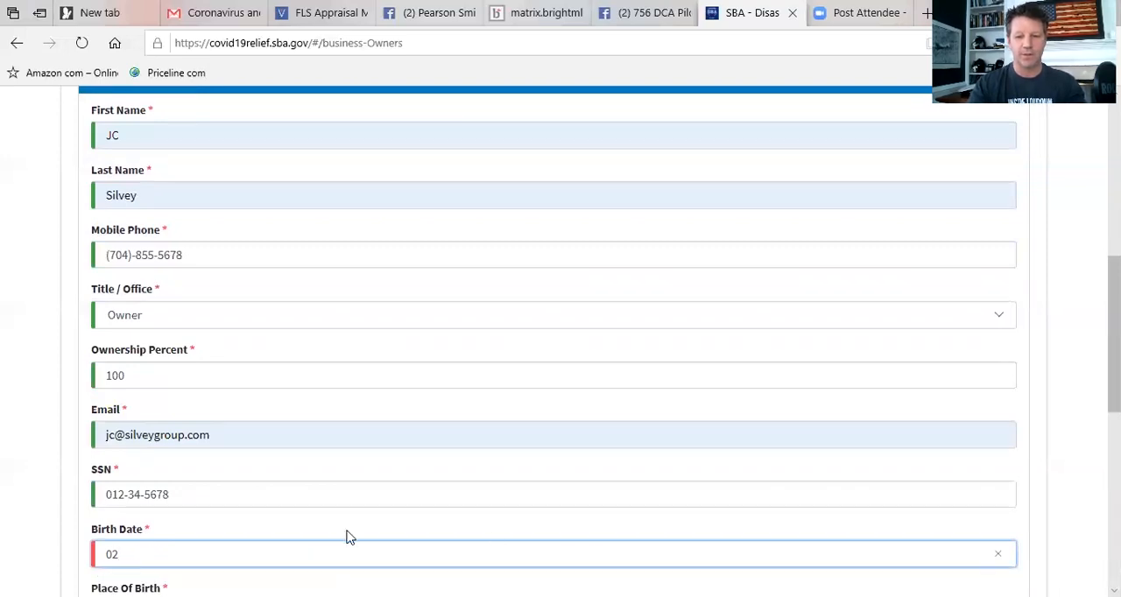
type("22/1960")
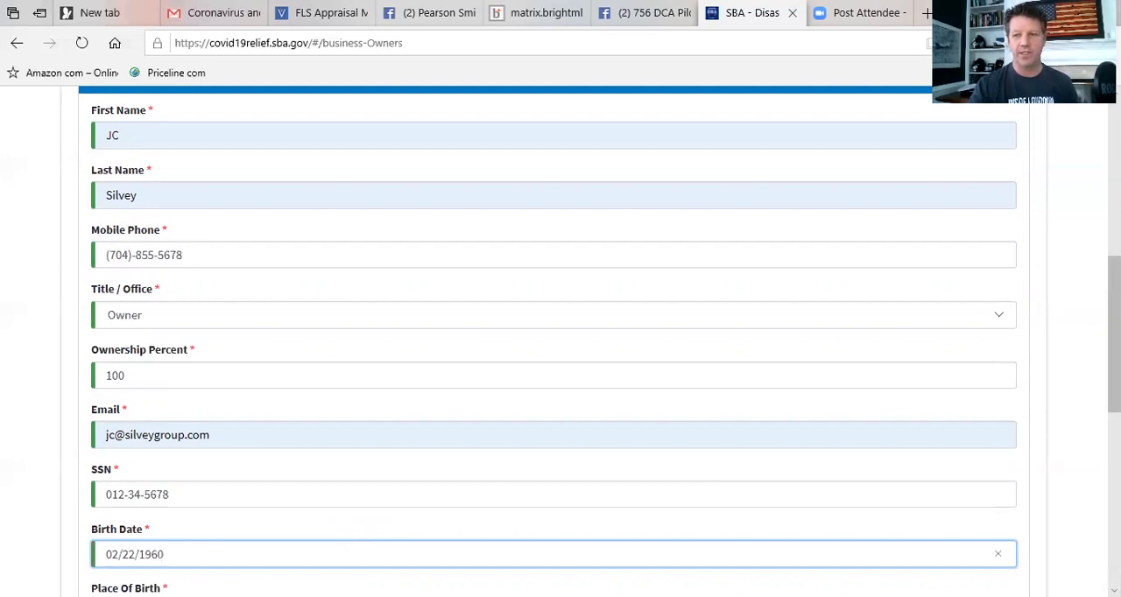
Enter "washomgton" as the place of birth of Owner/Agent 1.
scroll(666, 260, "down", 6)
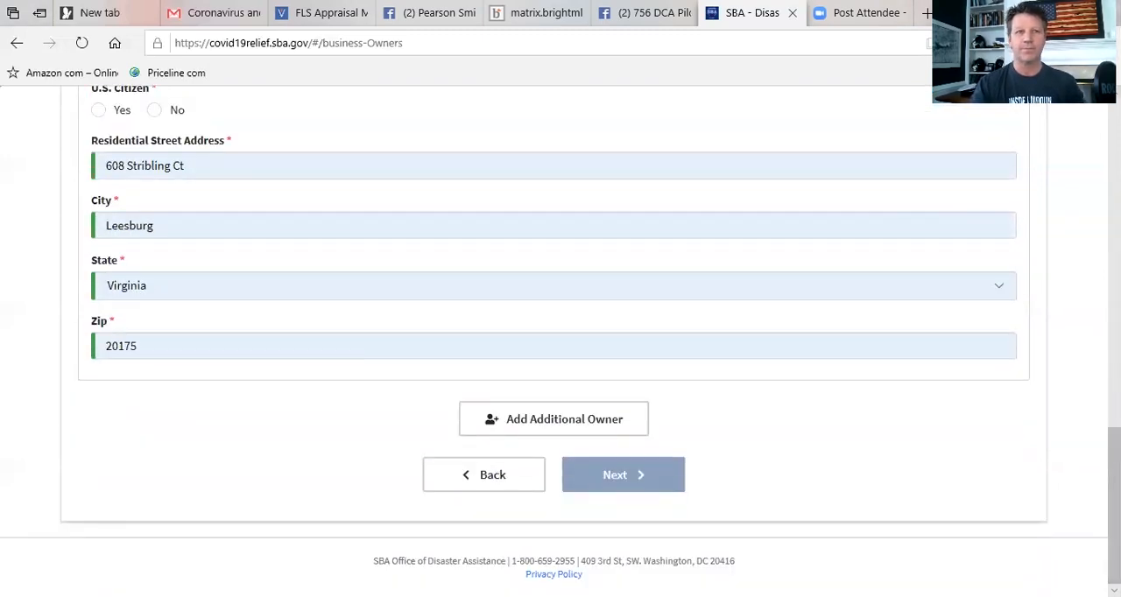
scroll(561, 341, "up", 4)
left_click(134, 375)
type("washin")
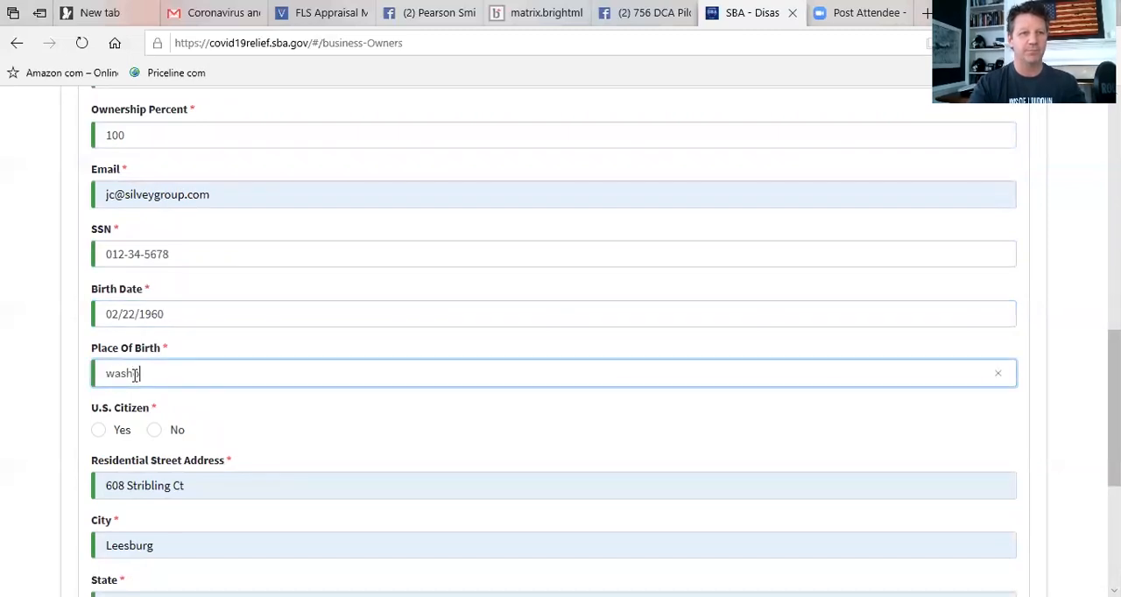
type("gtpm")
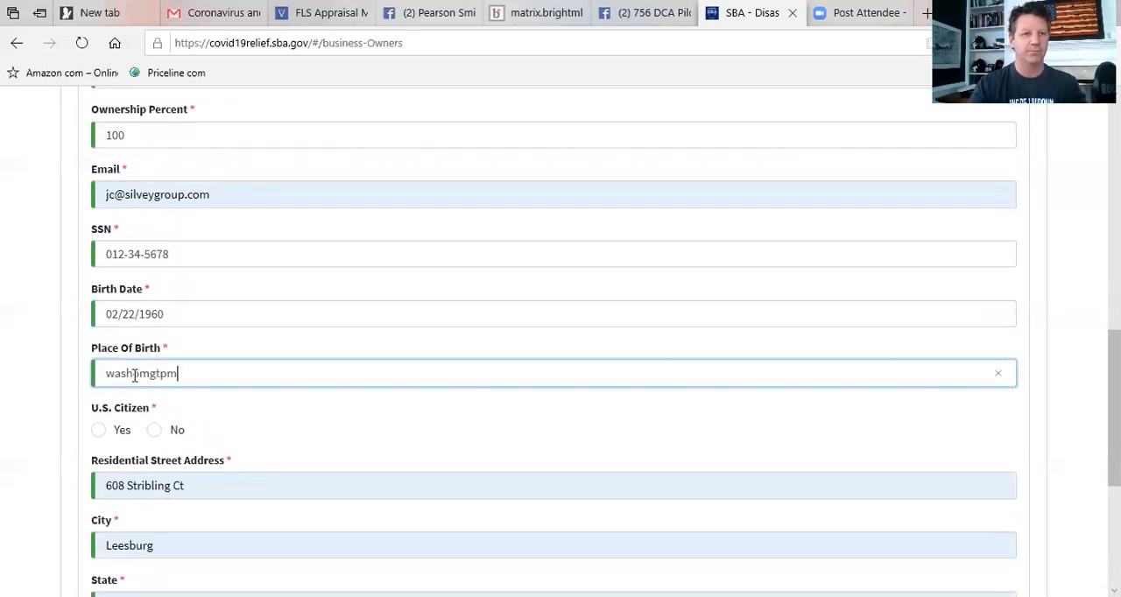
key("BackSpace")
key("BackSpace")
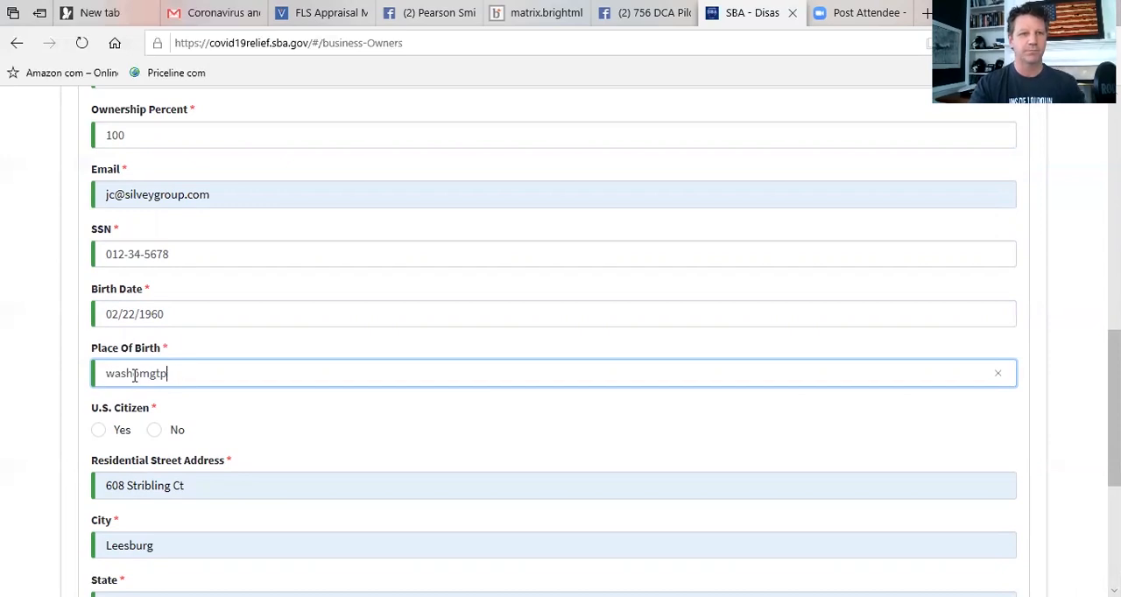
type("on")
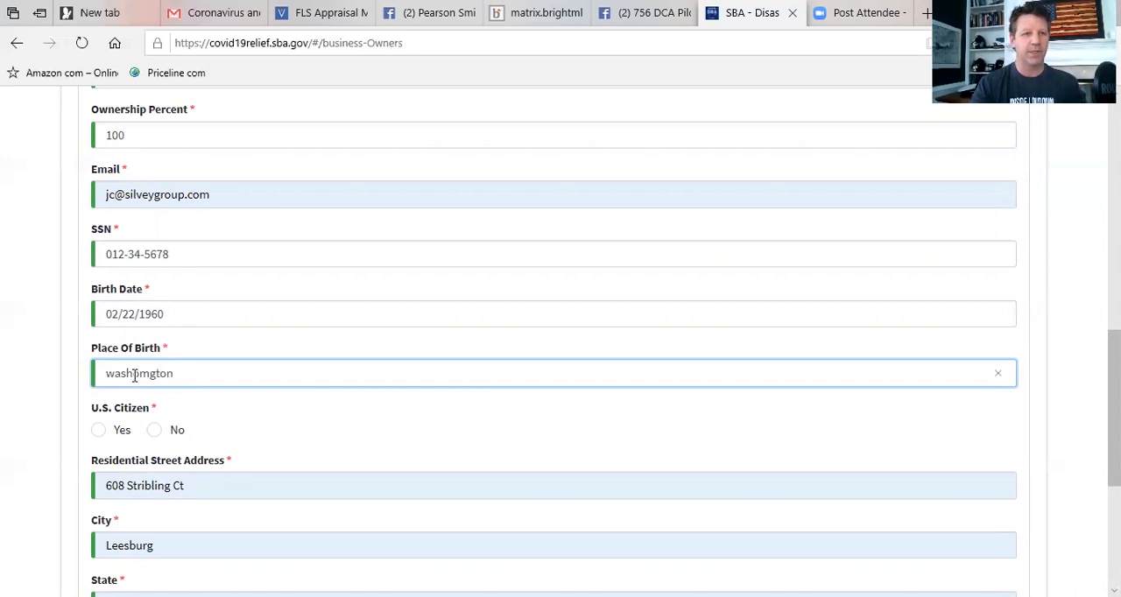
Answer Yes to U.S. Citizen for Owner/Agent 1 and continue to the Additional Information page.
left_click(98, 430)
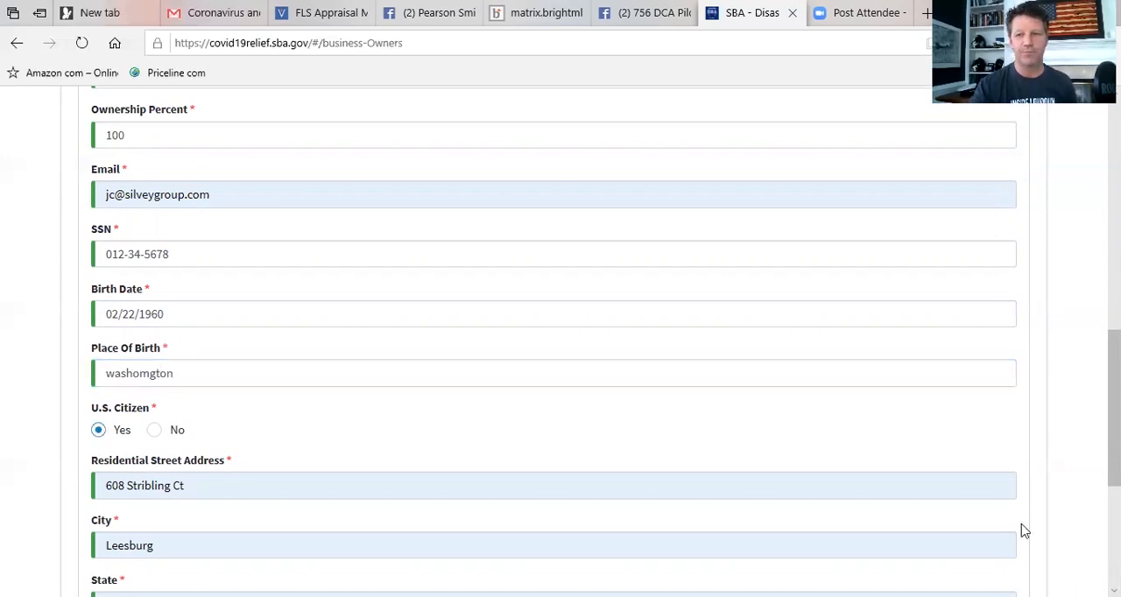
scroll(1114, 588, "down", 2)
scroll(1114, 589, "down", 2)
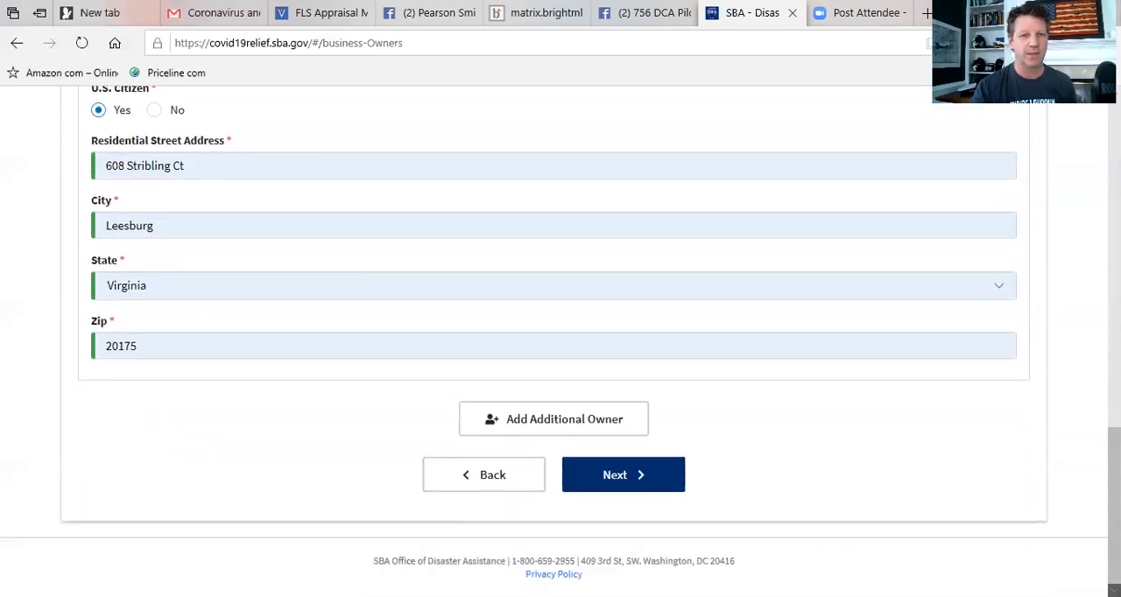
left_click(596, 488)
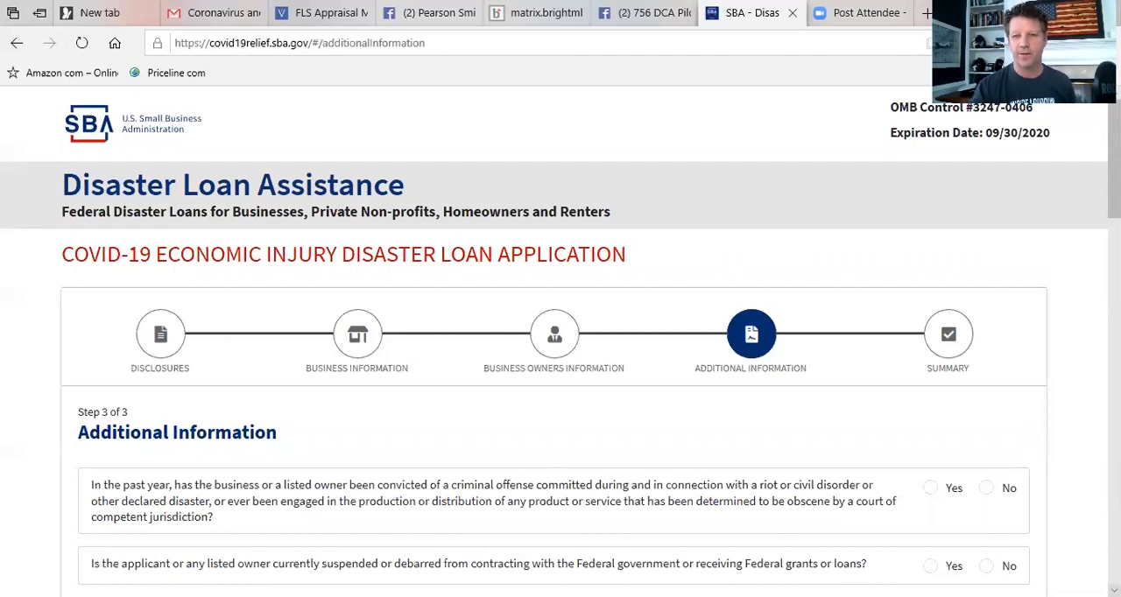
Answer No to all three questions on criminal offenses, suspension or debarment from Federal contracting, and pending charges or arrests.
scroll(774, 442, "down", 2)
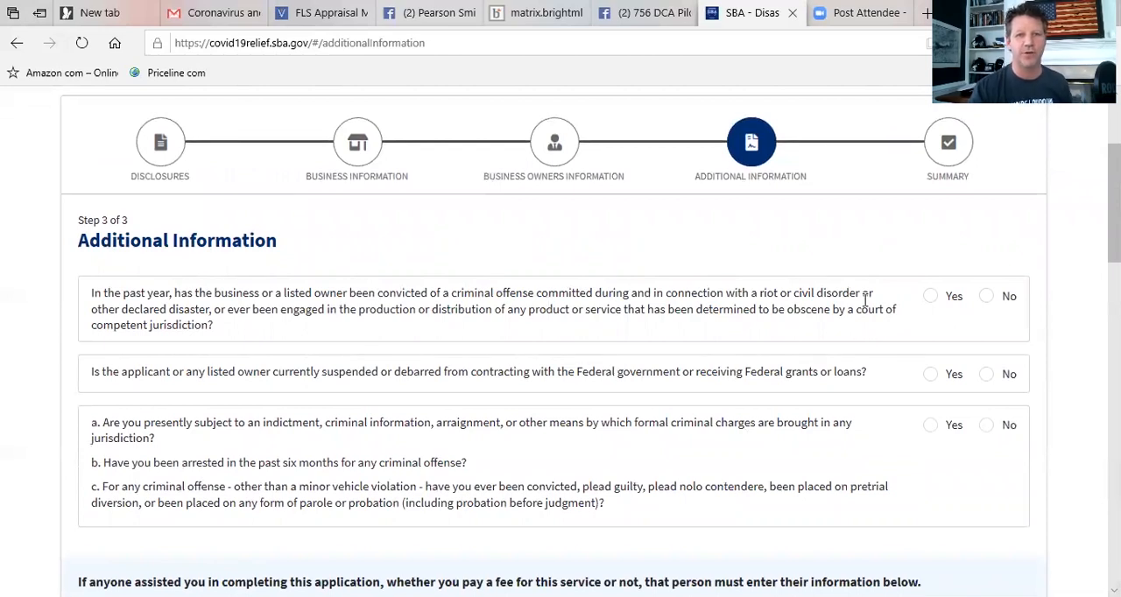
left_click(987, 297)
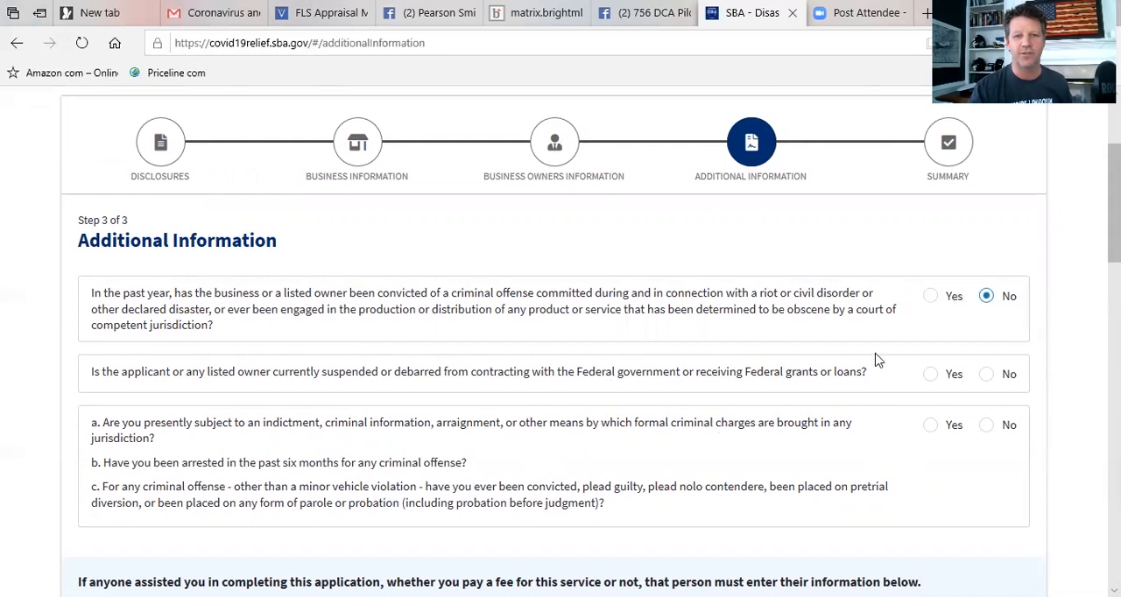
left_click(989, 380)
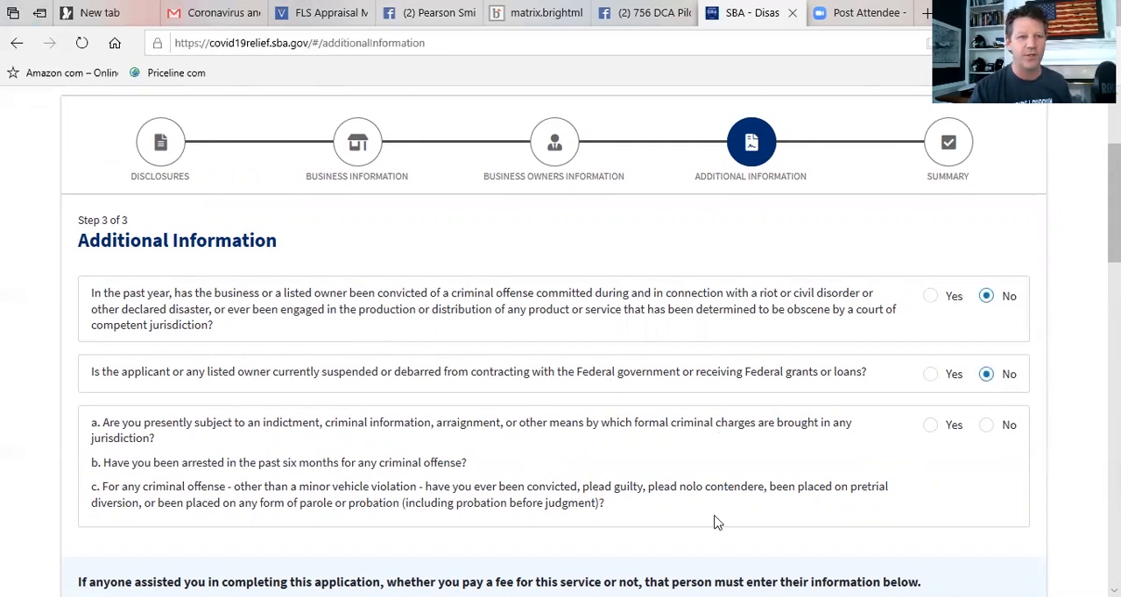
left_click(987, 428)
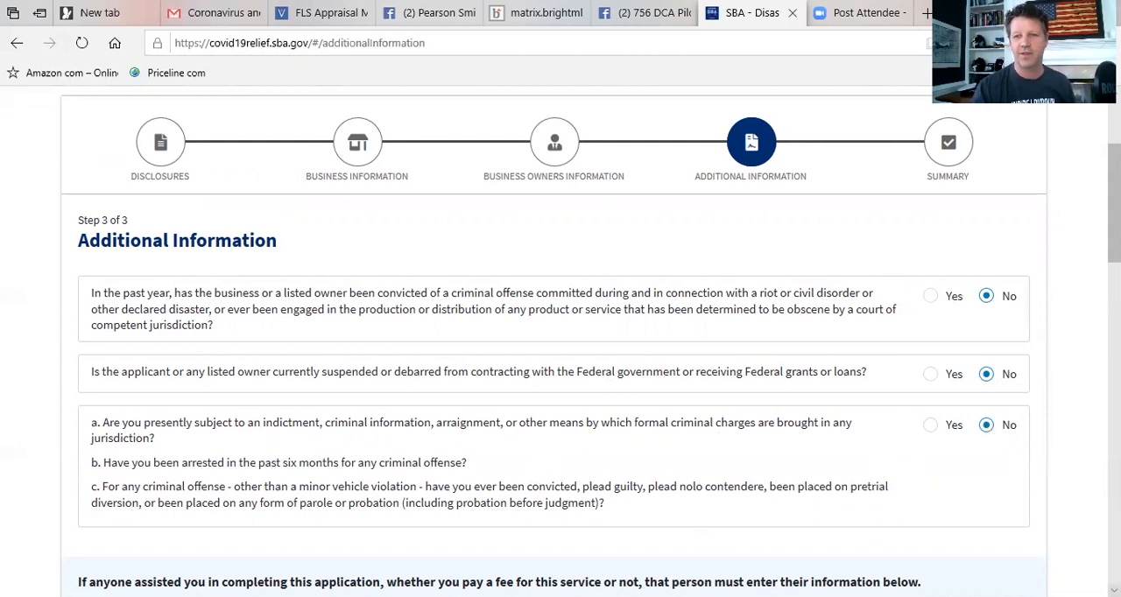
Leave the application assistant's details blank and request to be considered for an advance of up to $10,000.
scroll(560, 350, "down", 1)
scroll(560, 350, "down", 2)
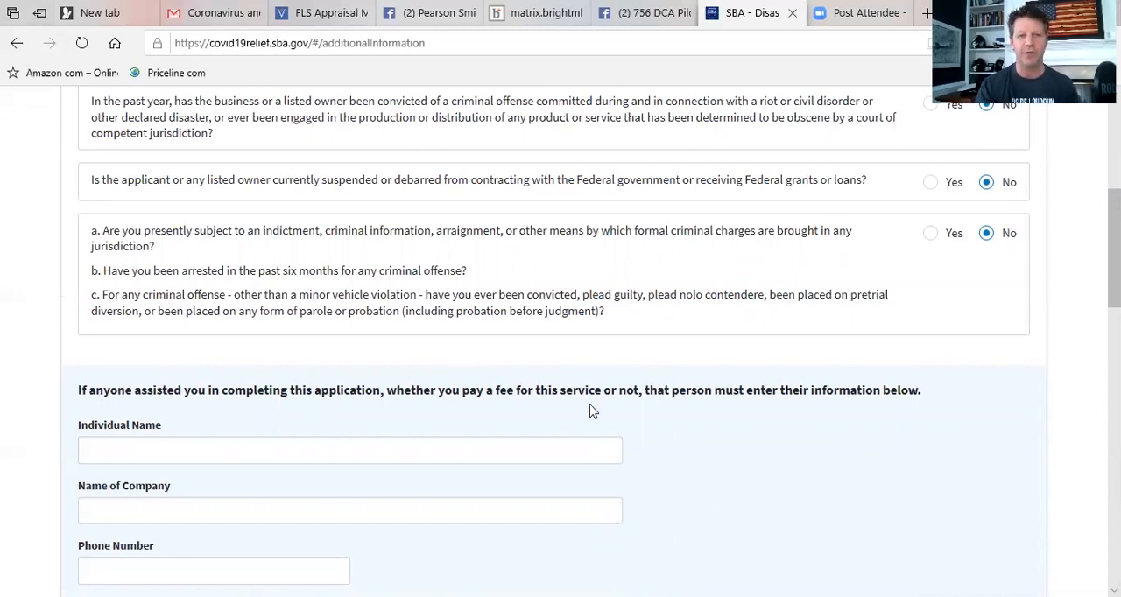
scroll(560, 350, "down", 5)
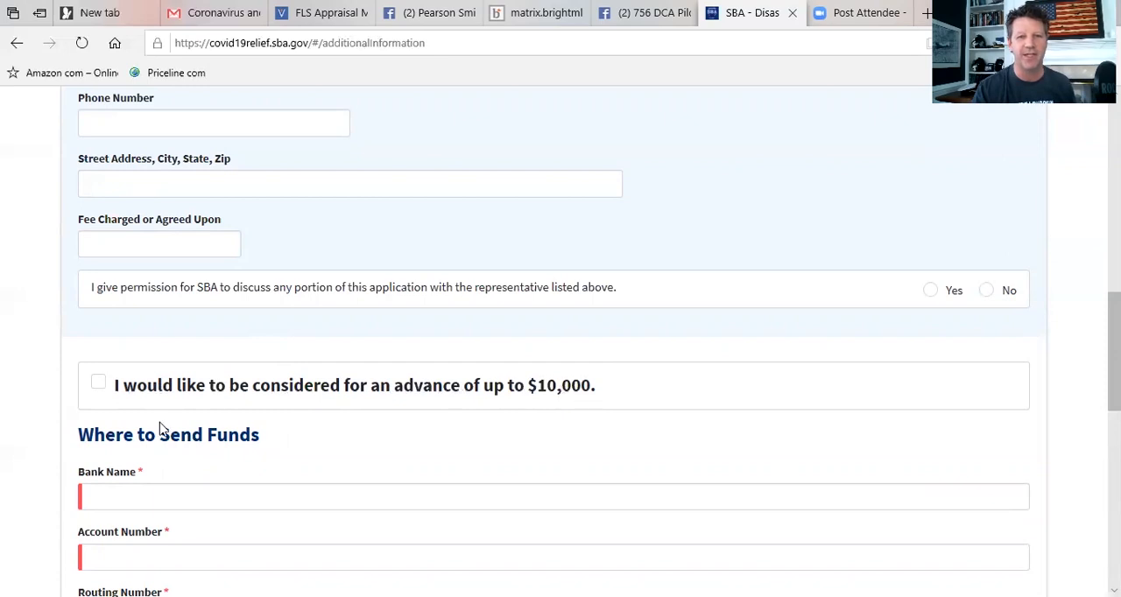
left_click(99, 395)
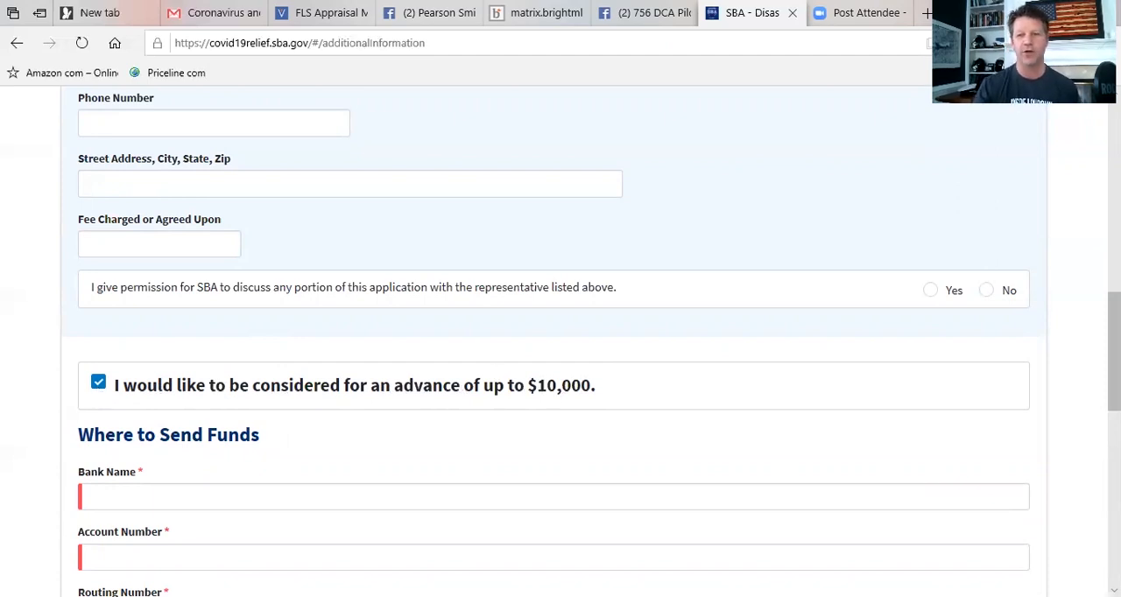
Review the Where to Send Funds bank fields and the authorization and certification statements through the end of the page.
scroll(561, 350, "down", 1)
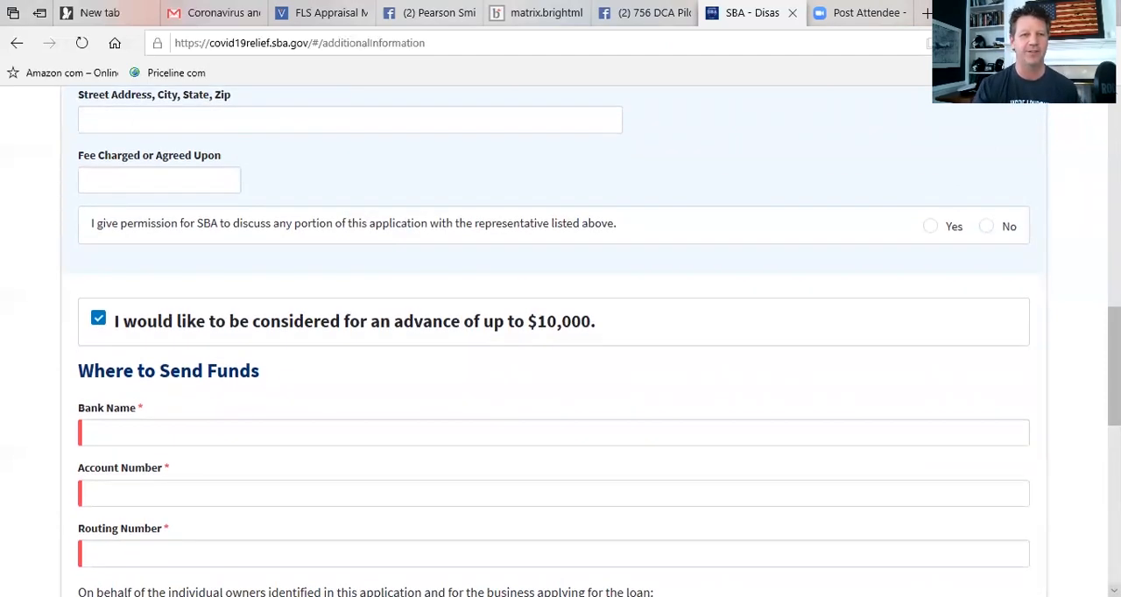
scroll(561, 350, "down", 2)
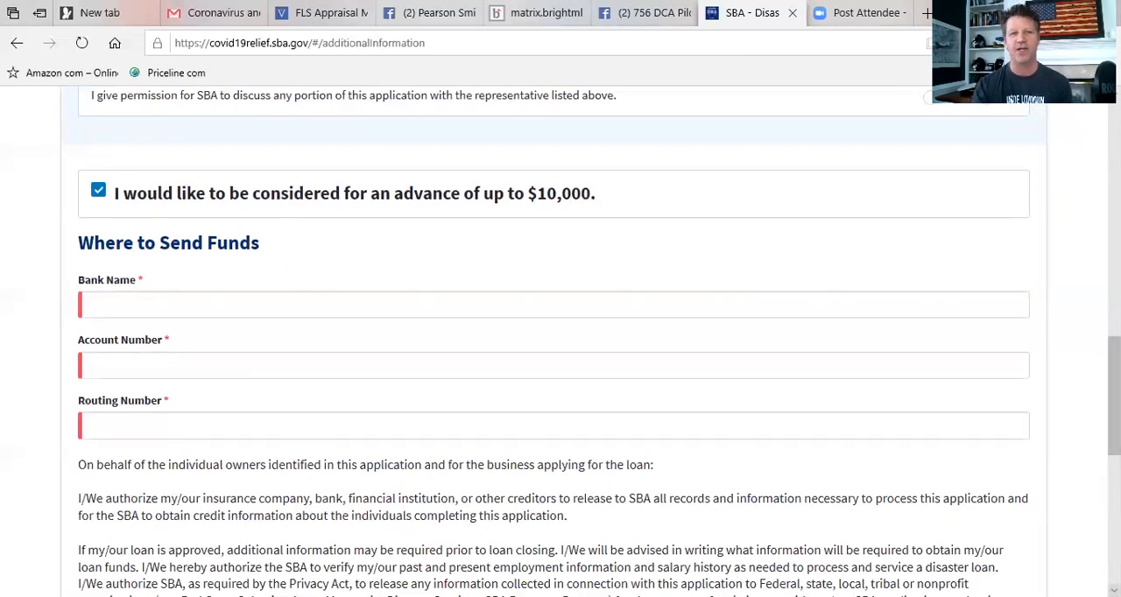
scroll(561, 350, "down", 1)
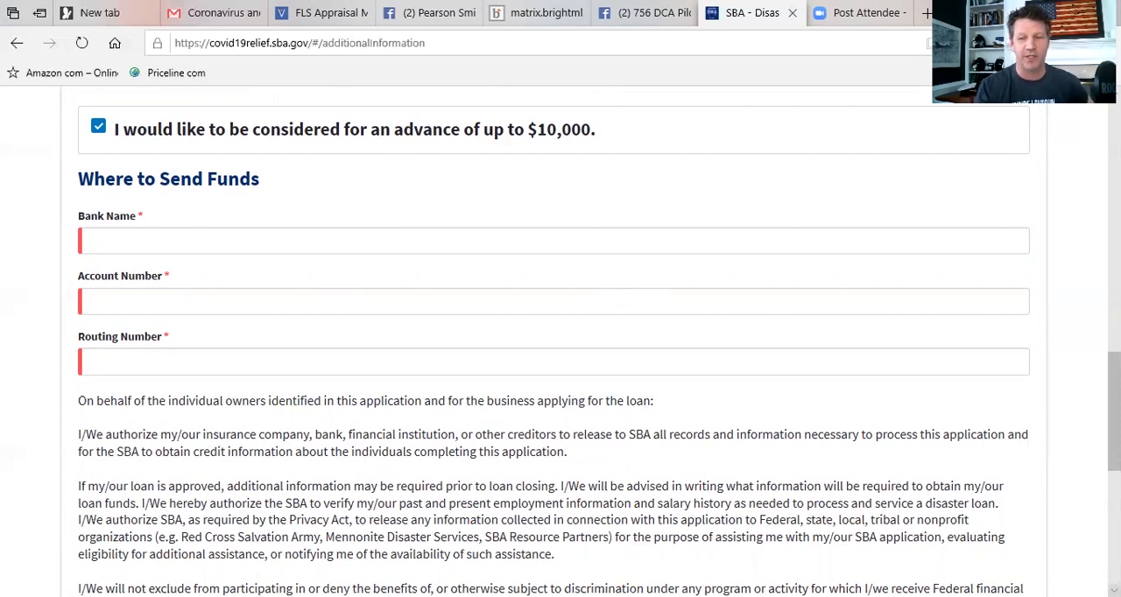
scroll(560, 341, "down", 1)
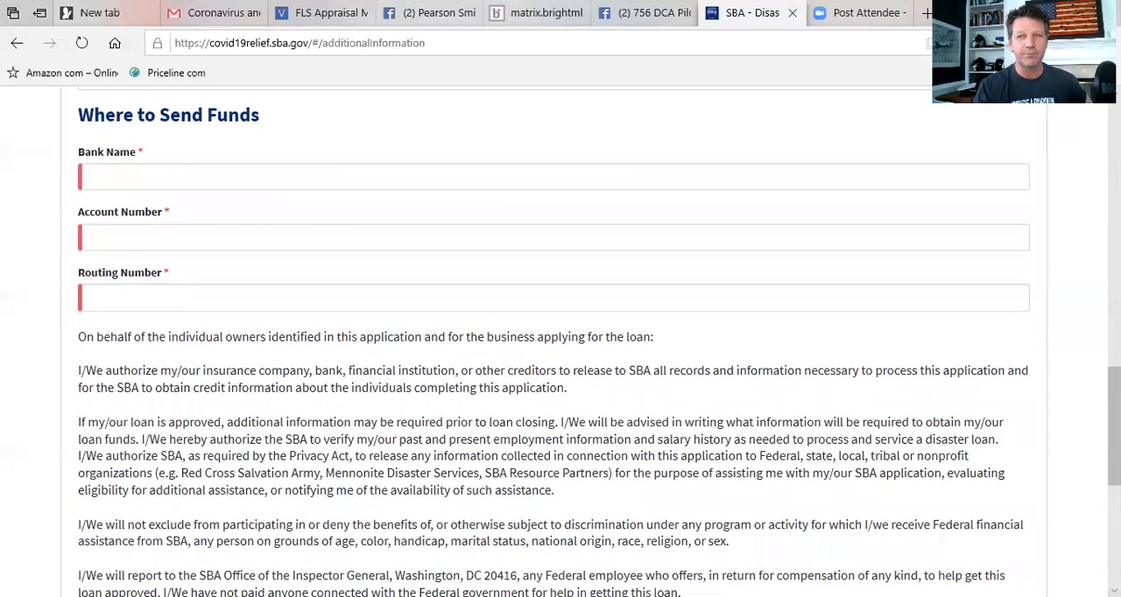
scroll(560, 342, "up", 2)
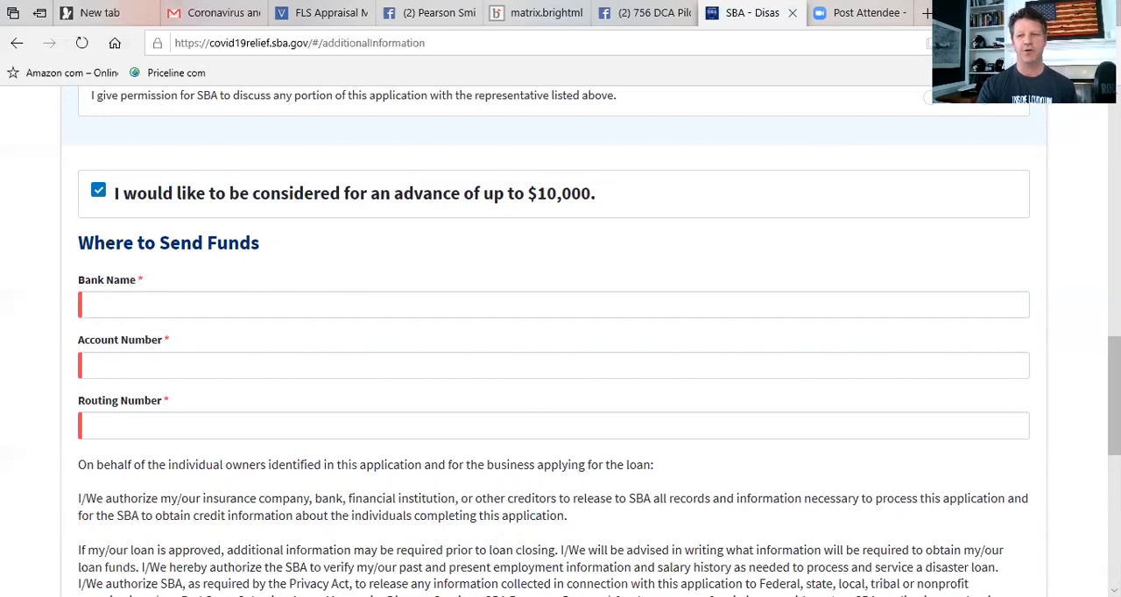
scroll(561, 341, "down", 5)
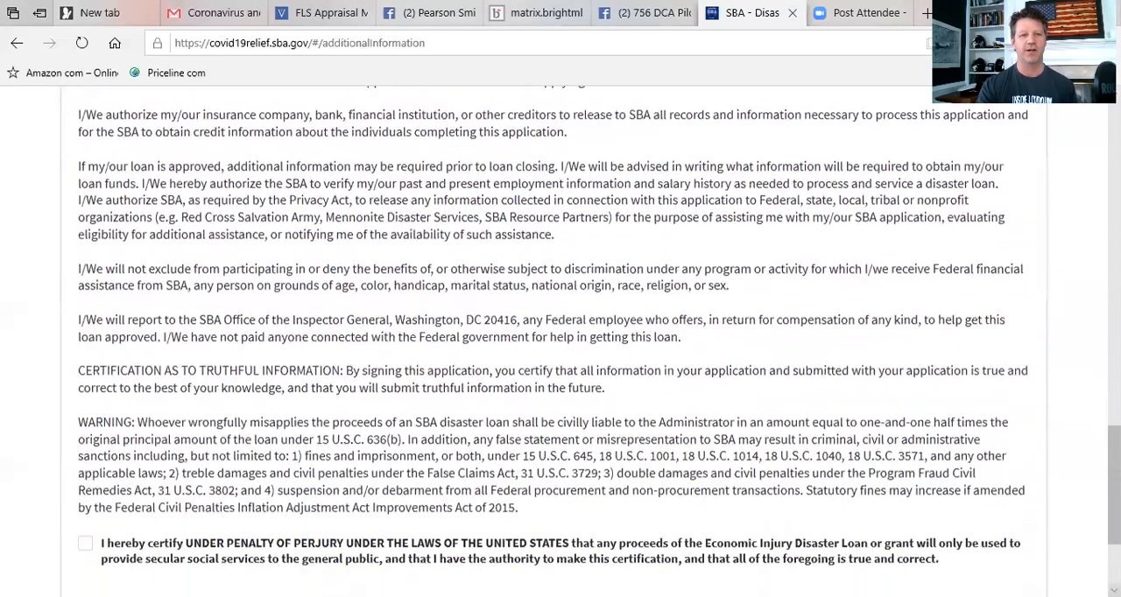
scroll(771, 478, "down", 2)
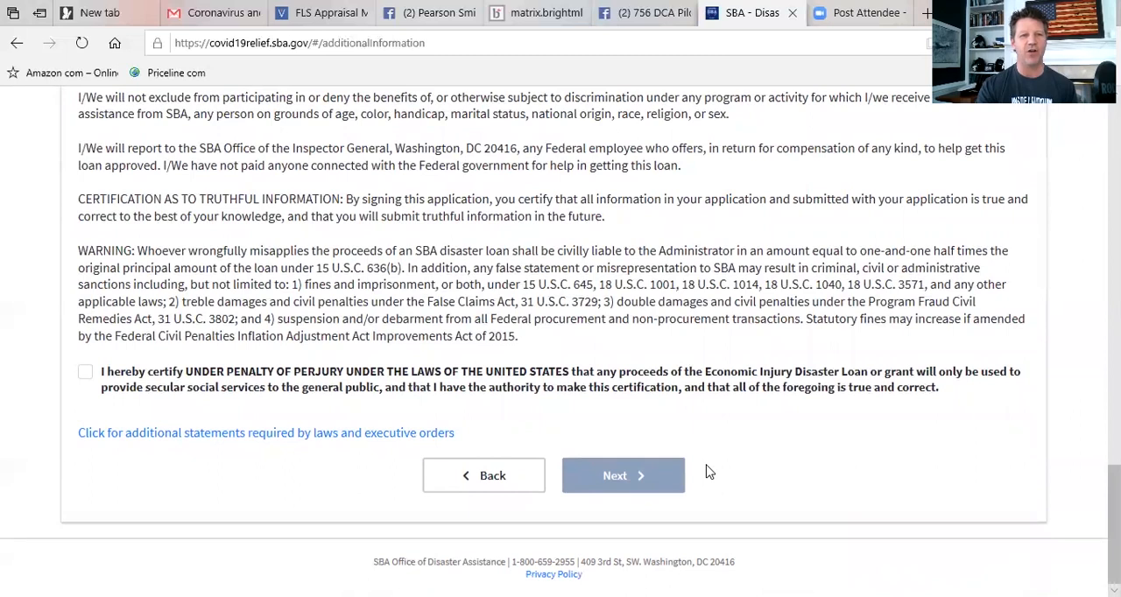